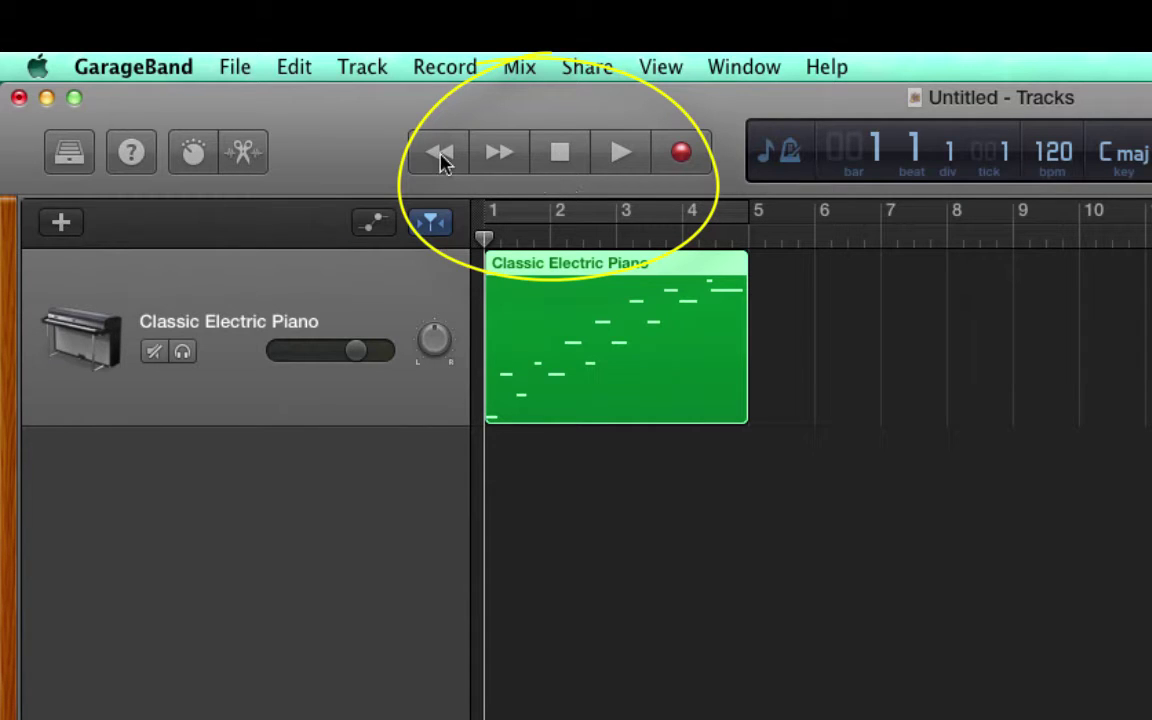
# Move the playhead to bar 2, then back to the start, and play the piano region once.
pyautogui.click(505, 158)
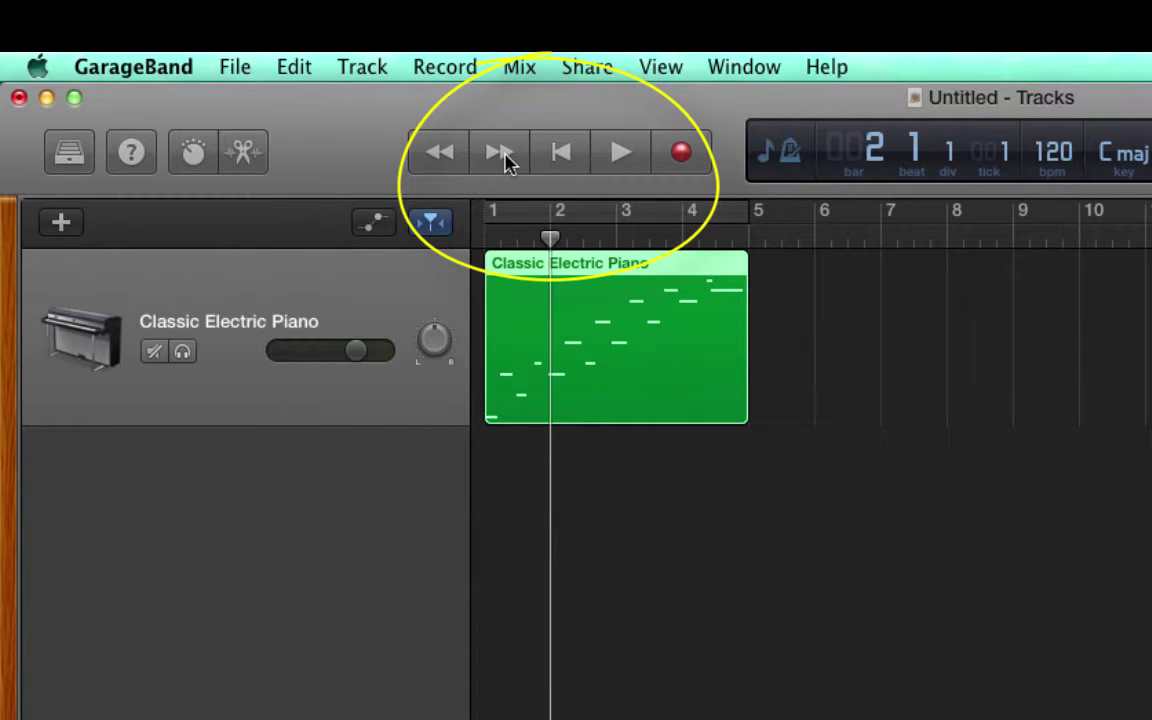
pyautogui.click(568, 160)
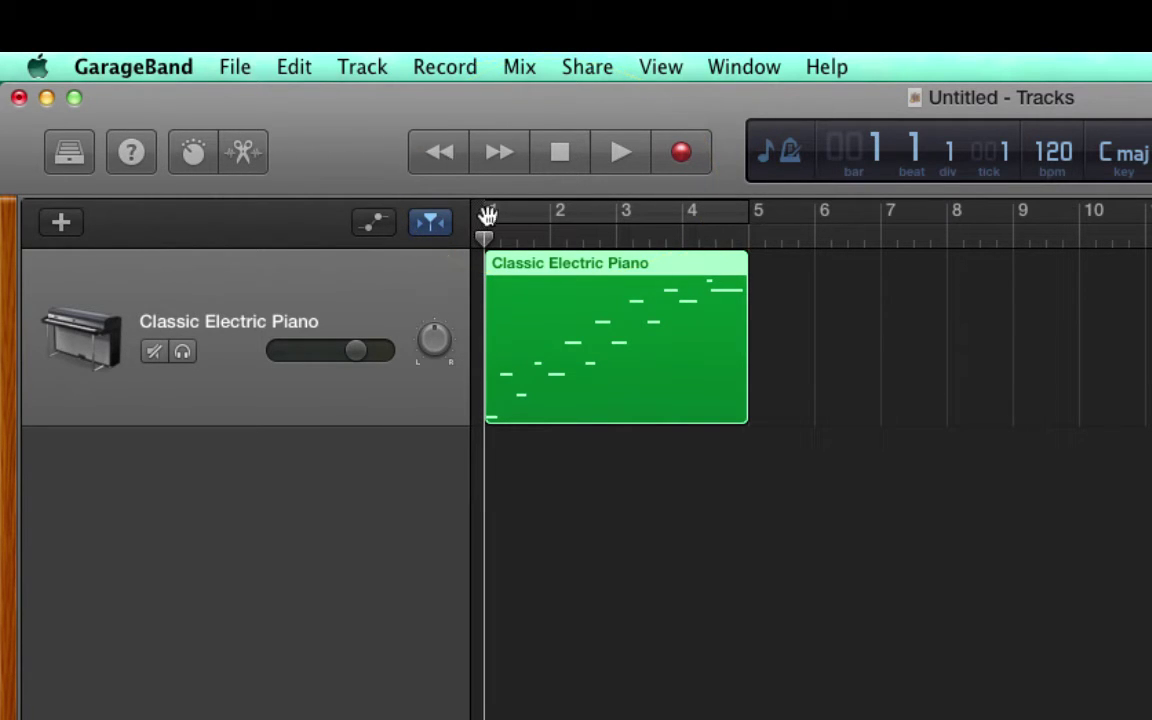
pyautogui.click(627, 155)
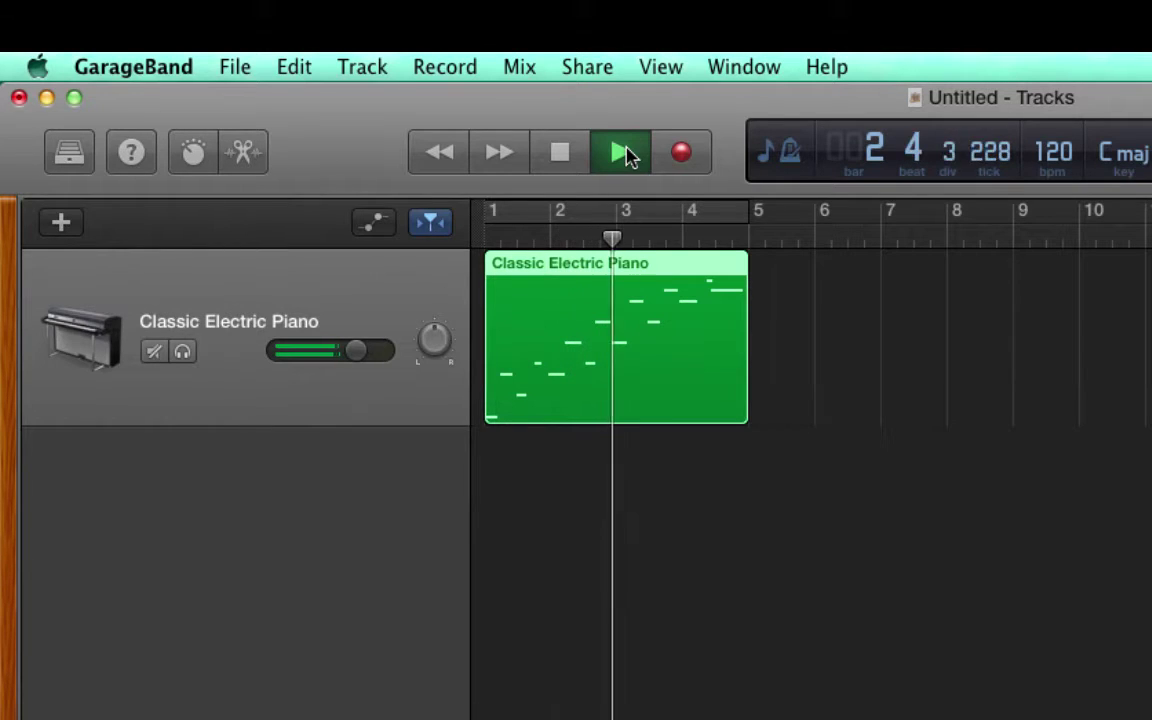
pyautogui.click(563, 152)
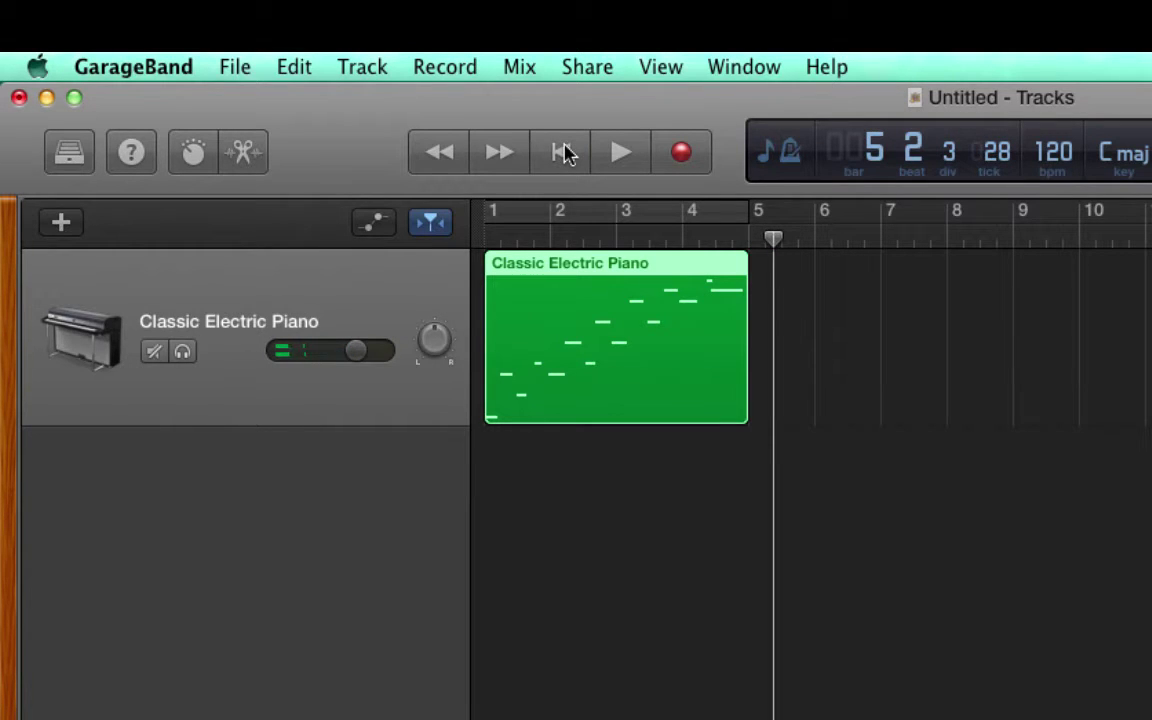
pyautogui.click(563, 152)
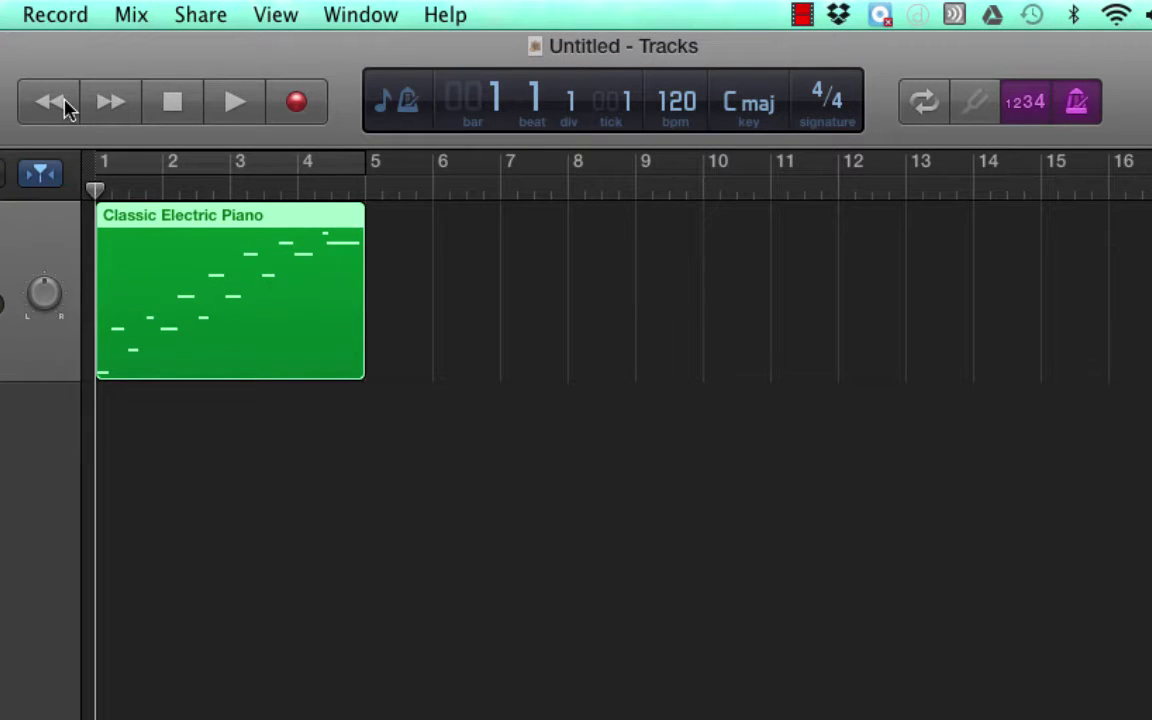
# Replay the piano region from bar 1 with the metronome toggled, then rewind to bar 1.
pyautogui.click(232, 108)
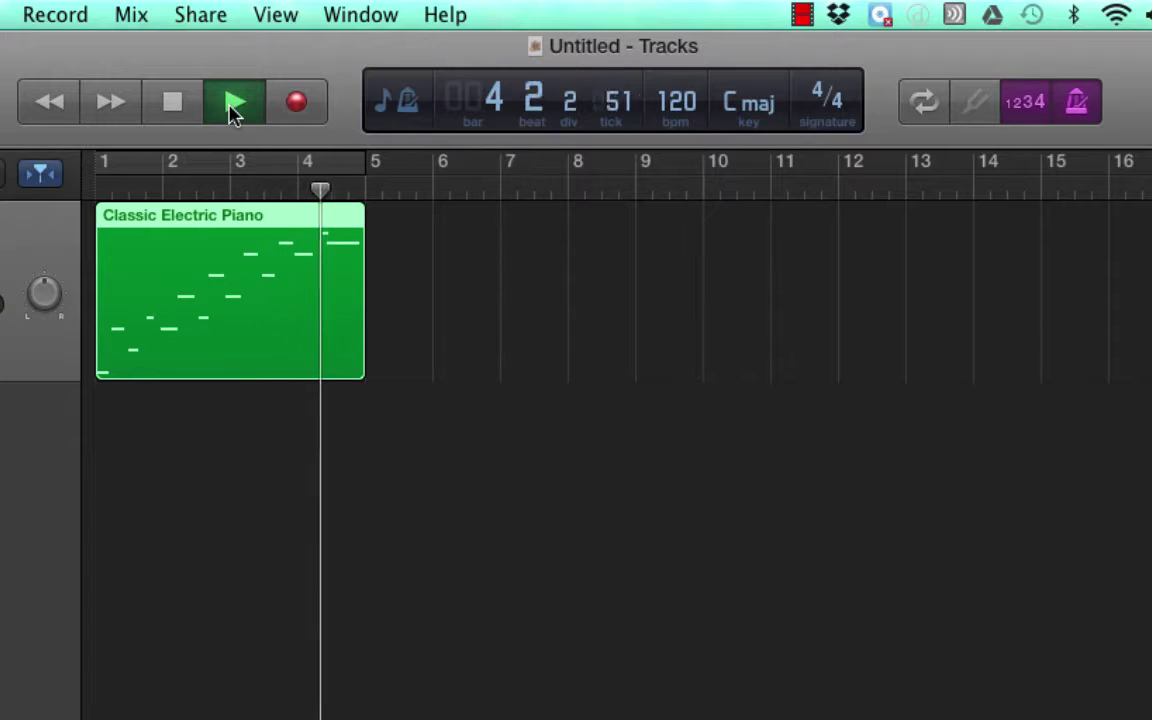
pyautogui.click(176, 104)
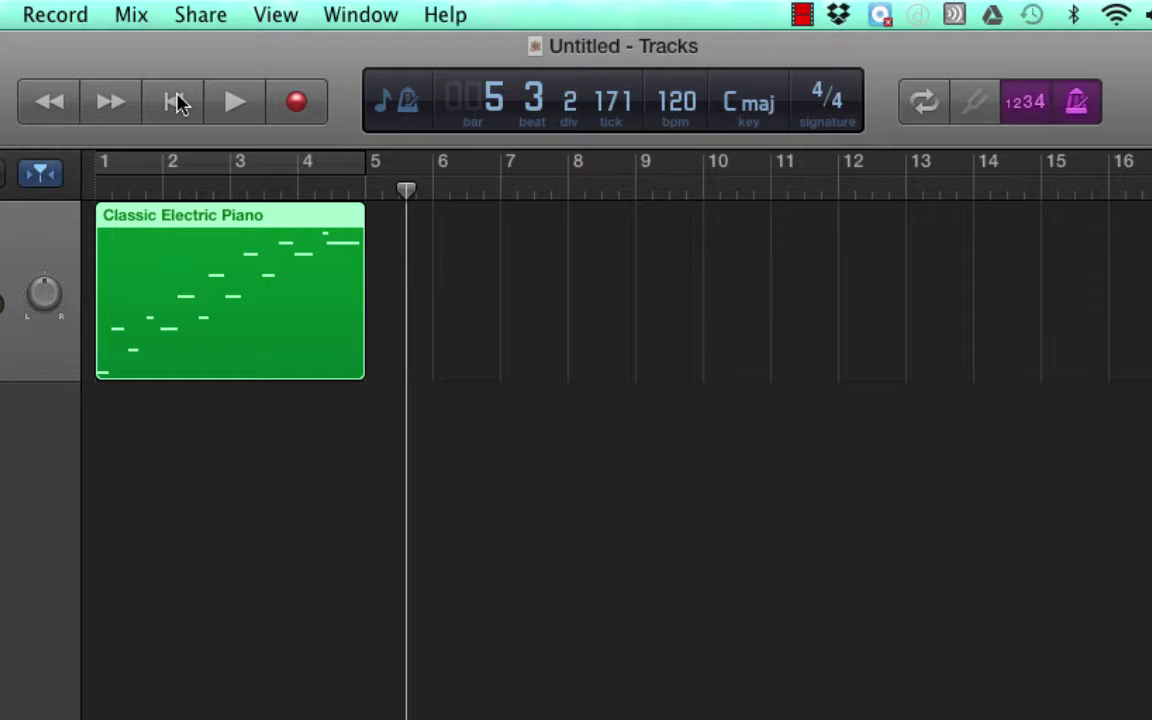
pyautogui.click(176, 103)
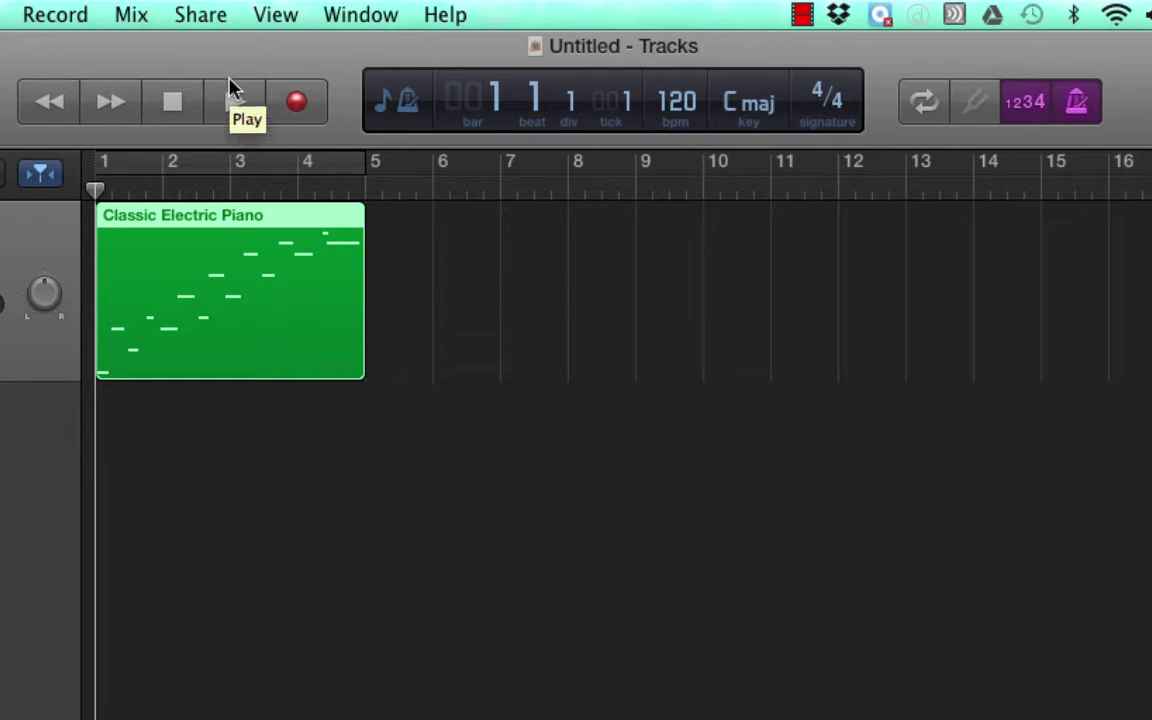
pyautogui.click(236, 108)
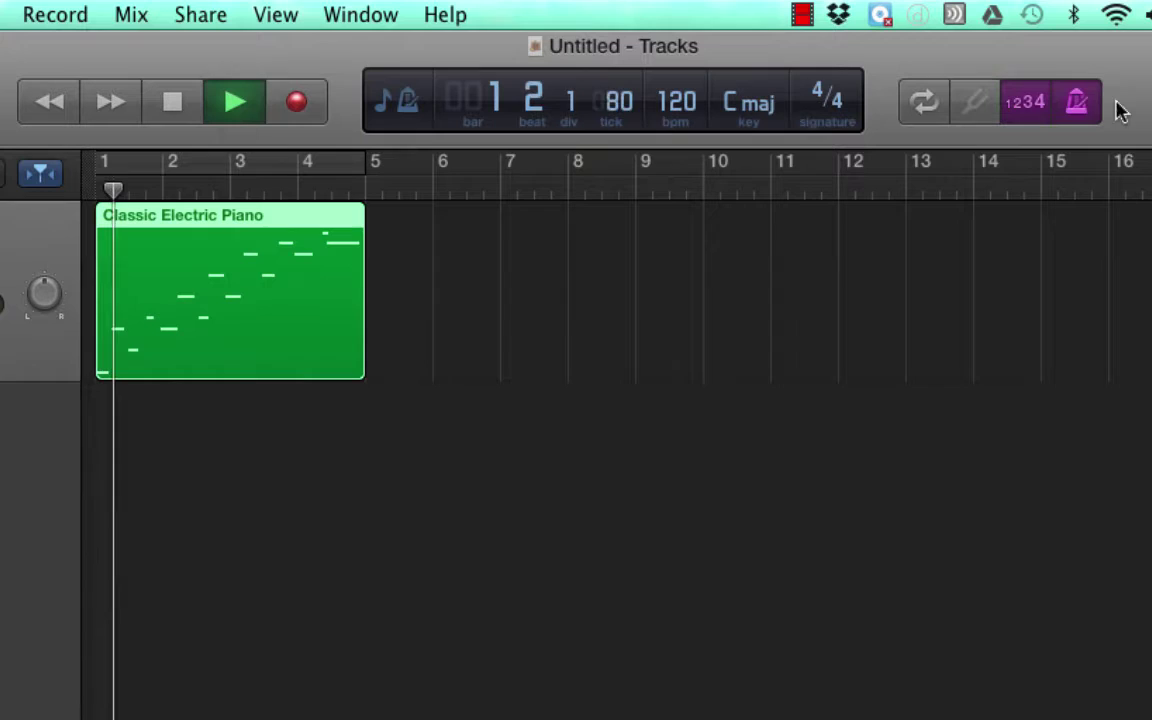
pyautogui.click(1078, 104)
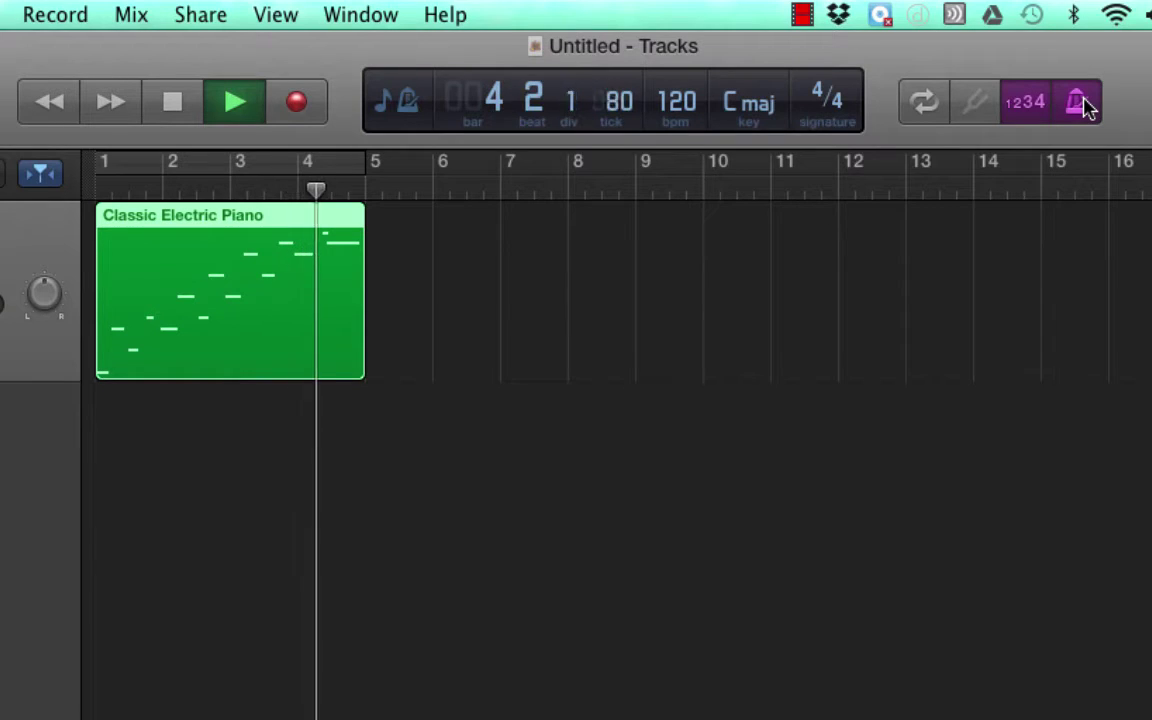
pyautogui.press('space')
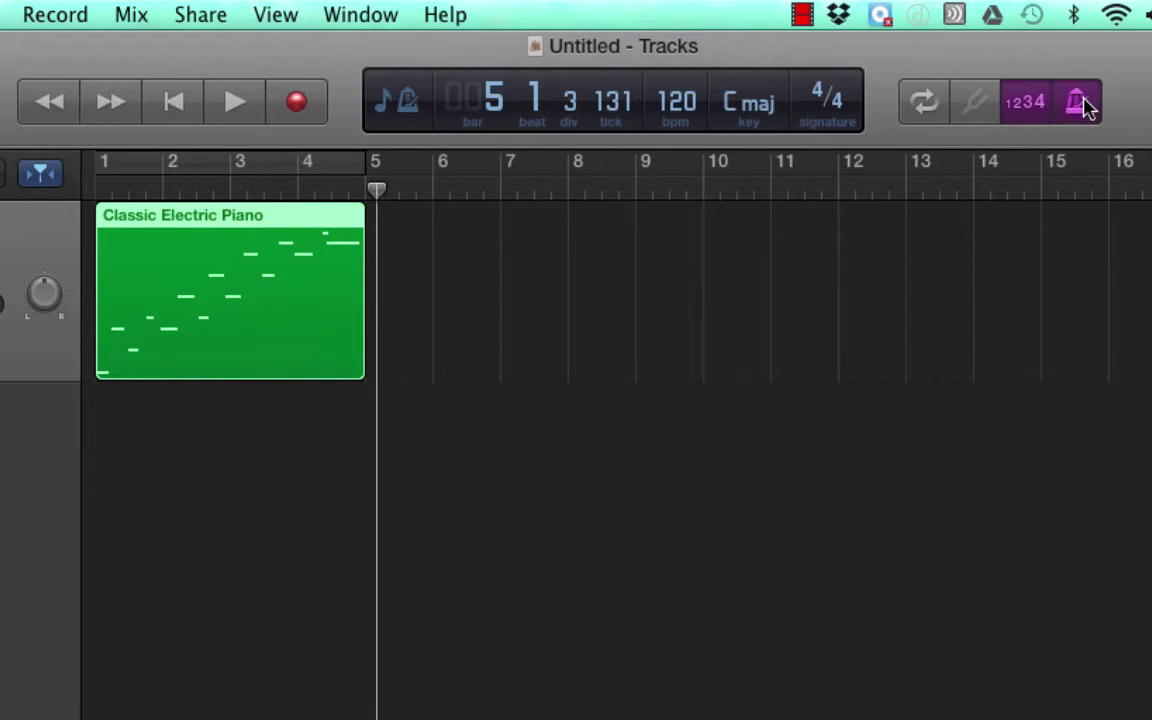
pyautogui.click(185, 114)
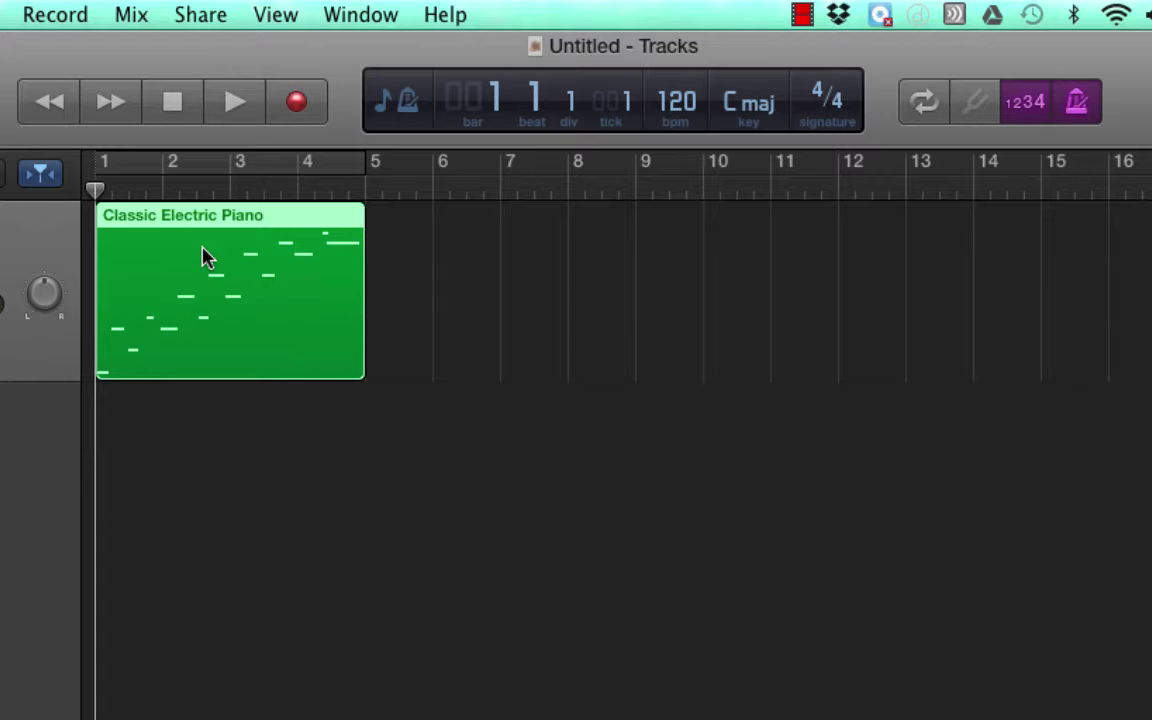
# Reselect the Classic Electric Piano region, view its notes as Score, then switch to Piano Roll.
pyautogui.doubleClick(196, 304)
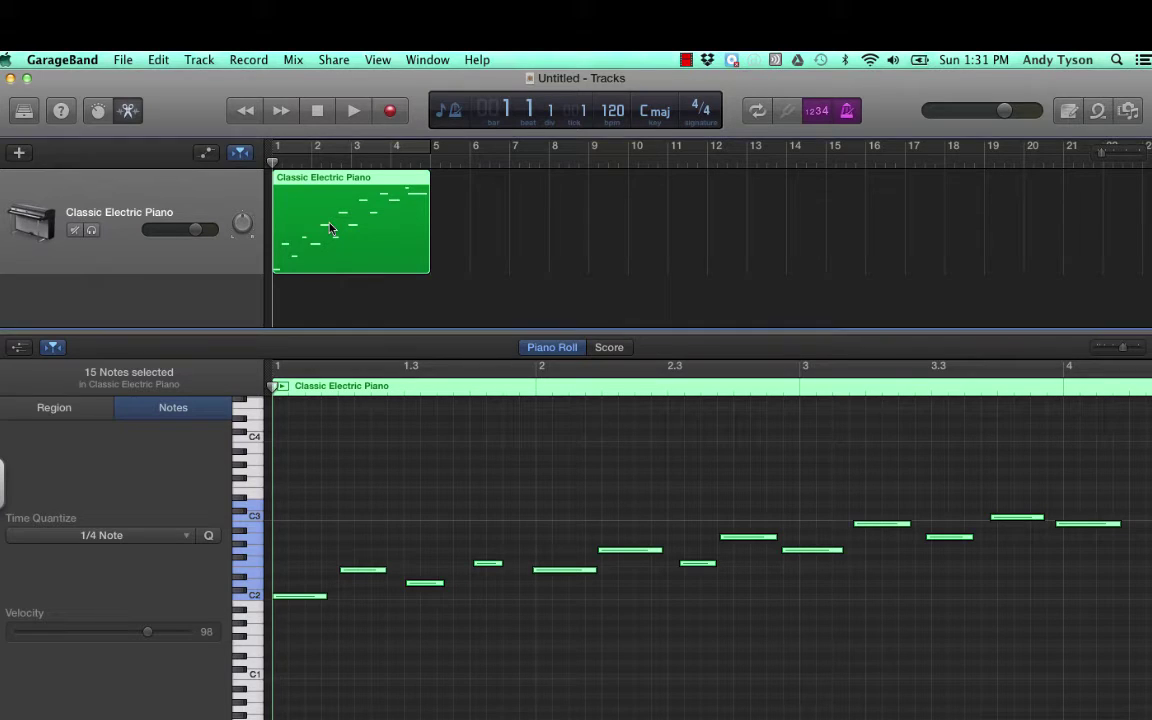
pyautogui.doubleClick(378, 225)
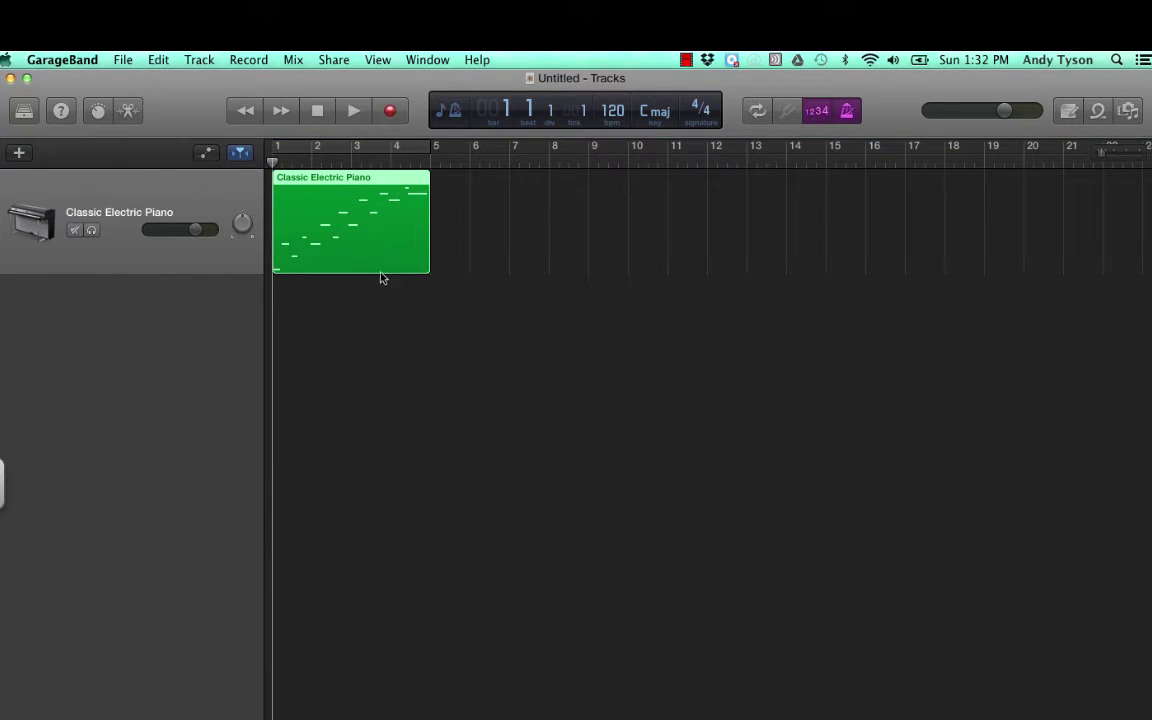
pyautogui.click(383, 375)
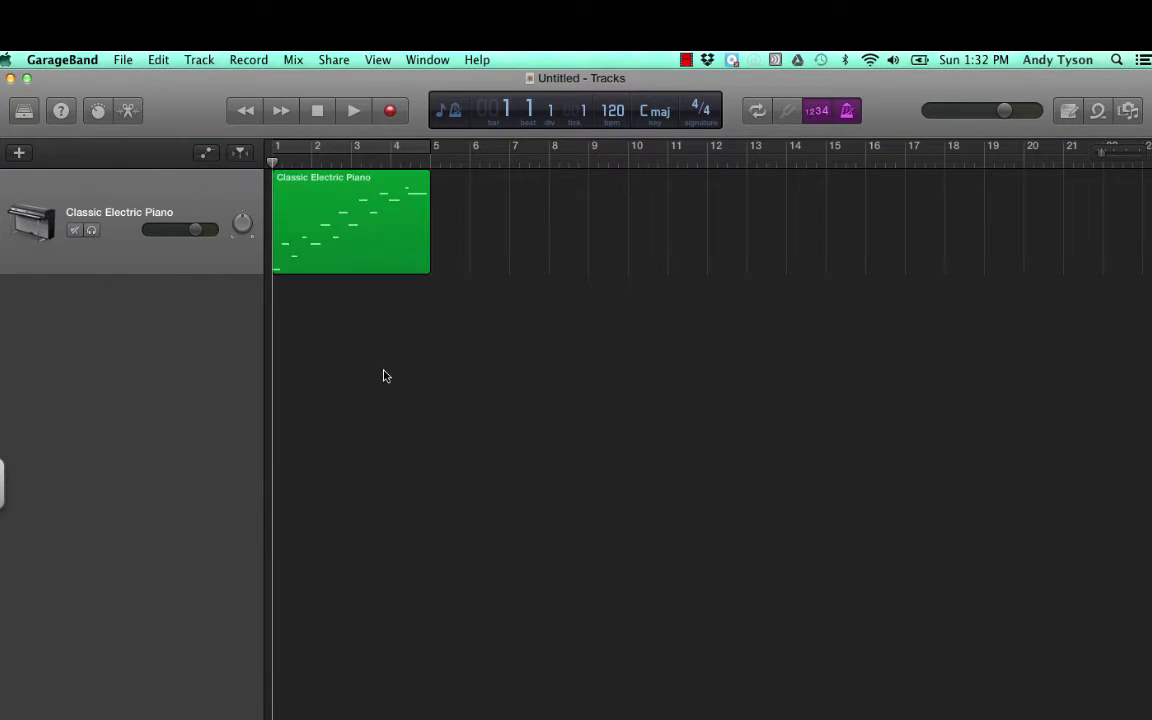
pyautogui.click(373, 235)
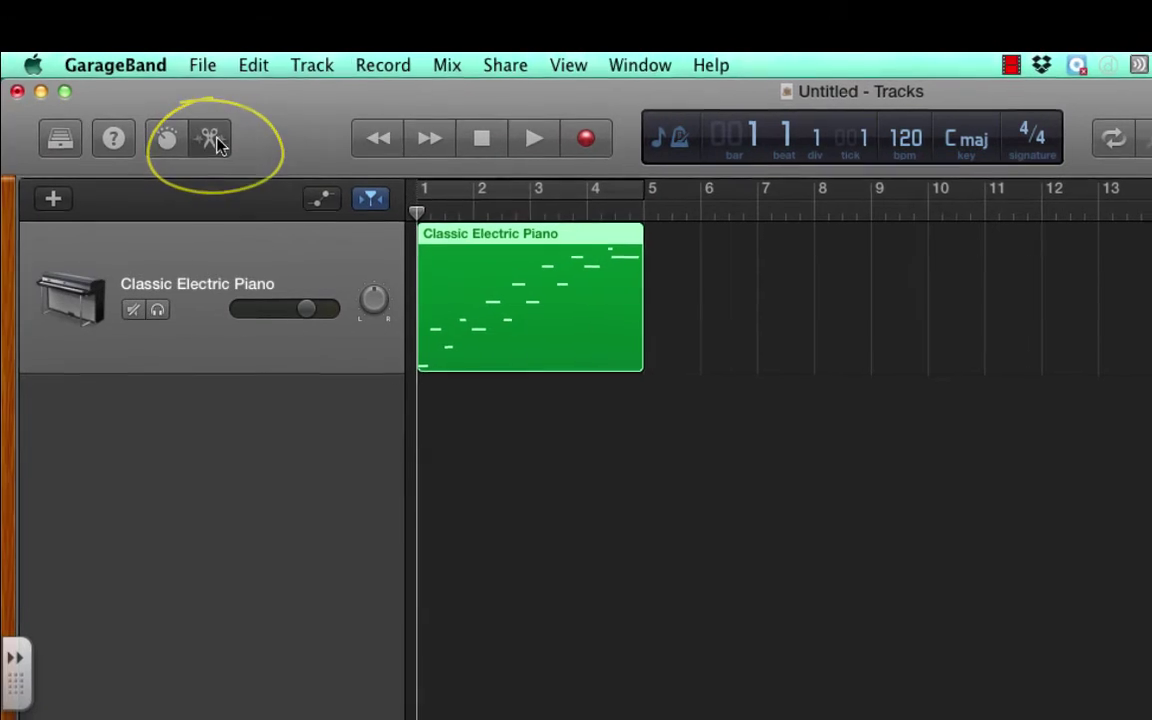
pyautogui.click(213, 140)
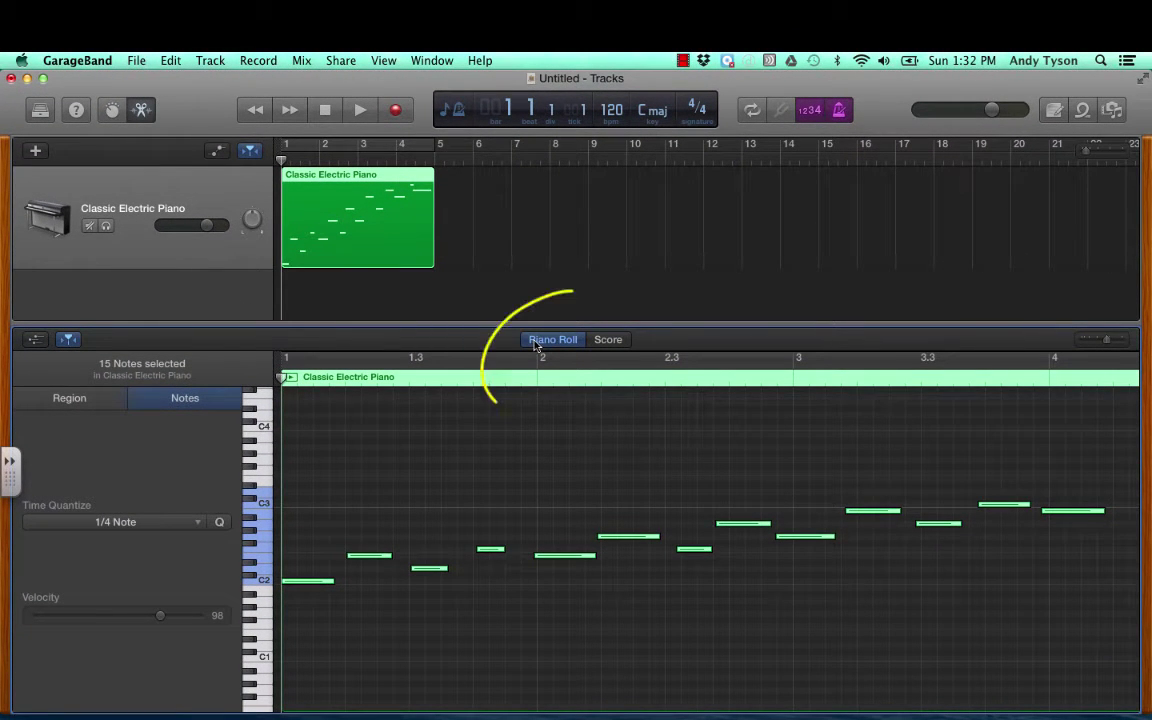
pyautogui.click(607, 340)
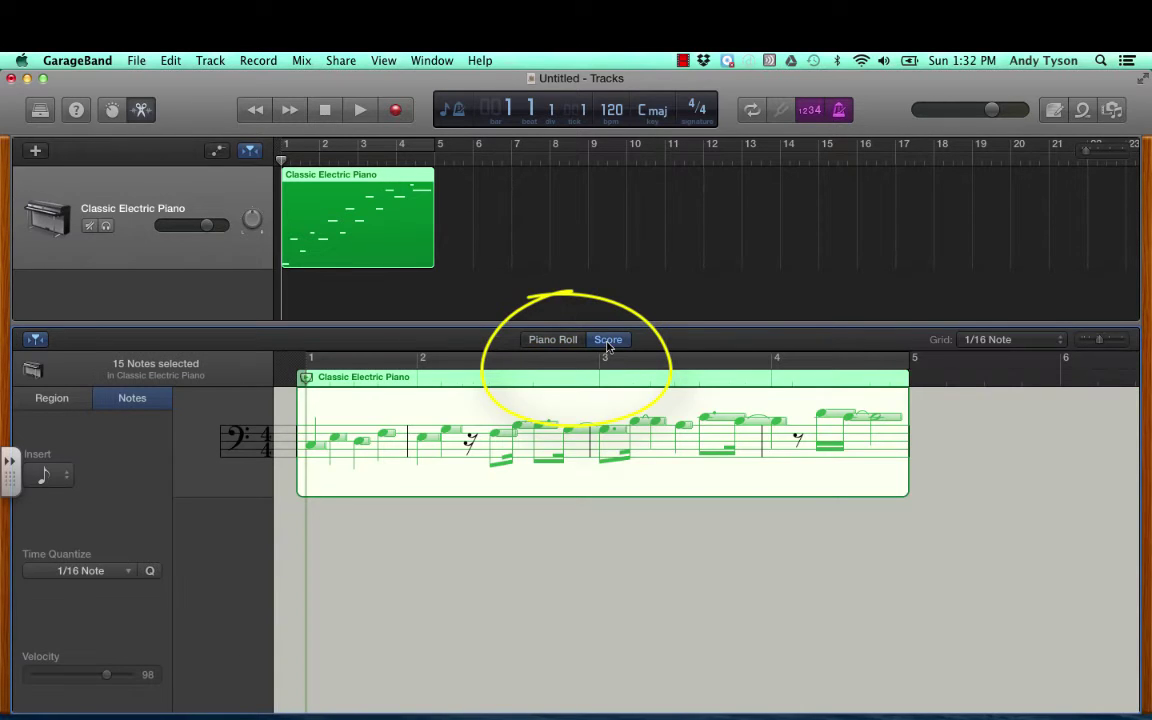
pyautogui.click(563, 341)
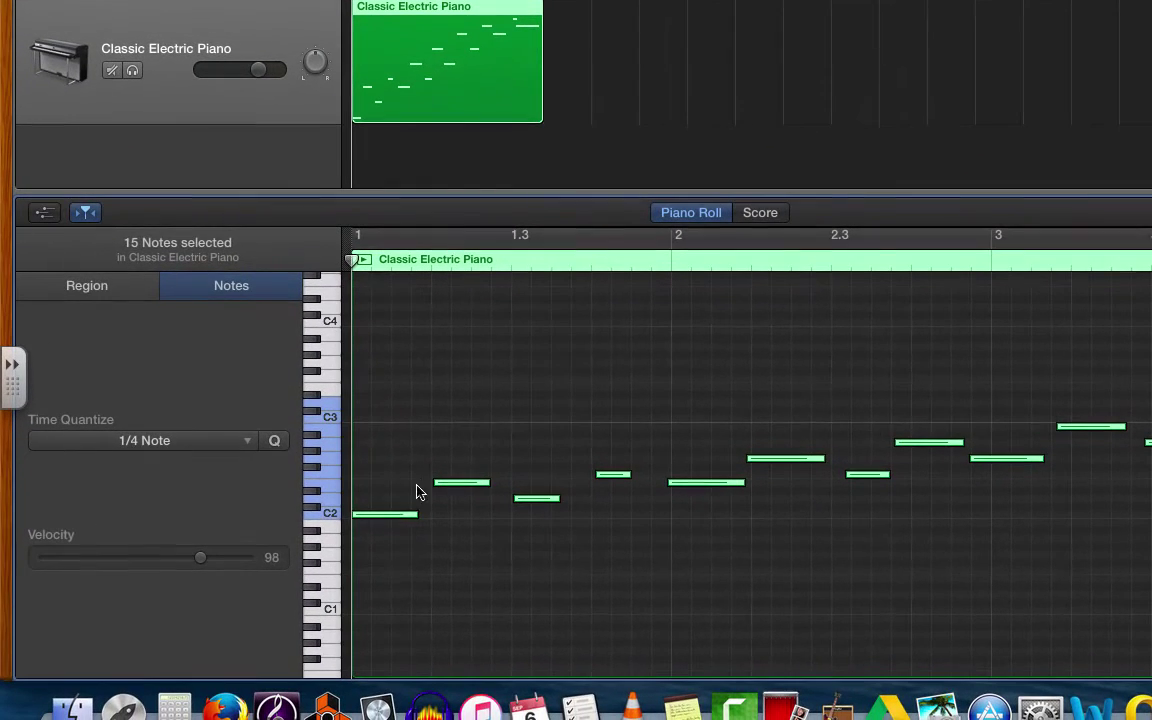
# Audition the first few melody notes, including E2, by selecting them one at a time.
pyautogui.click(390, 517)
pyautogui.click(386, 515)
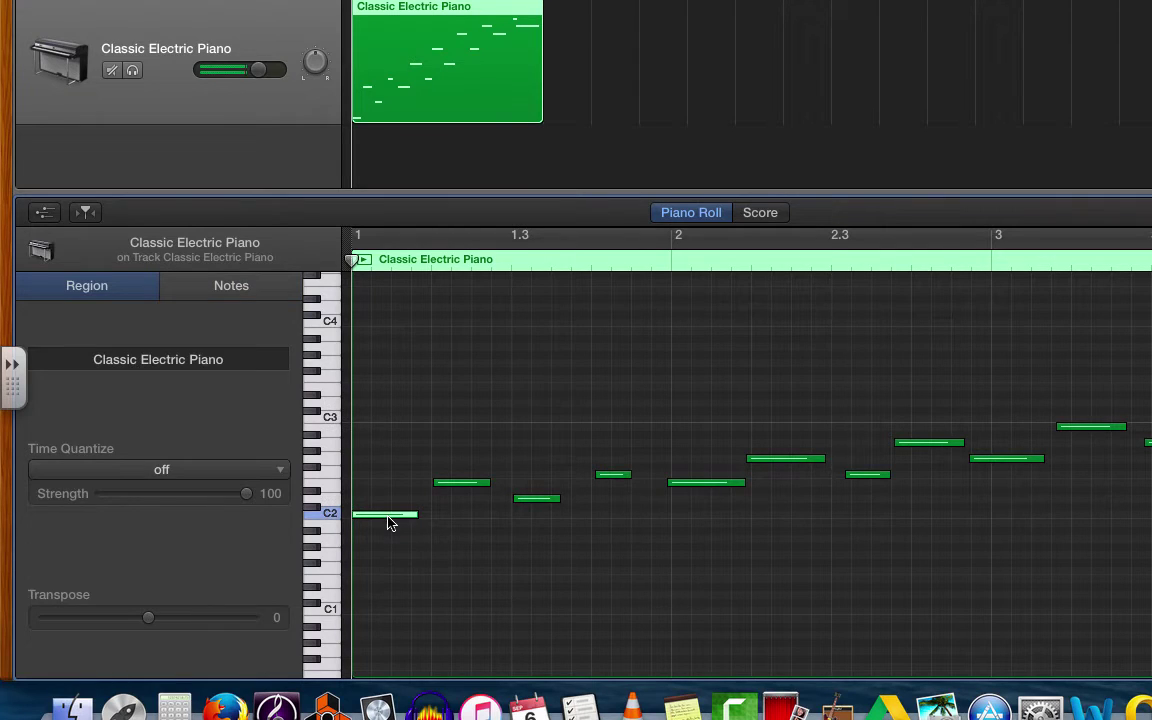
pyautogui.click(464, 483)
pyautogui.click(535, 498)
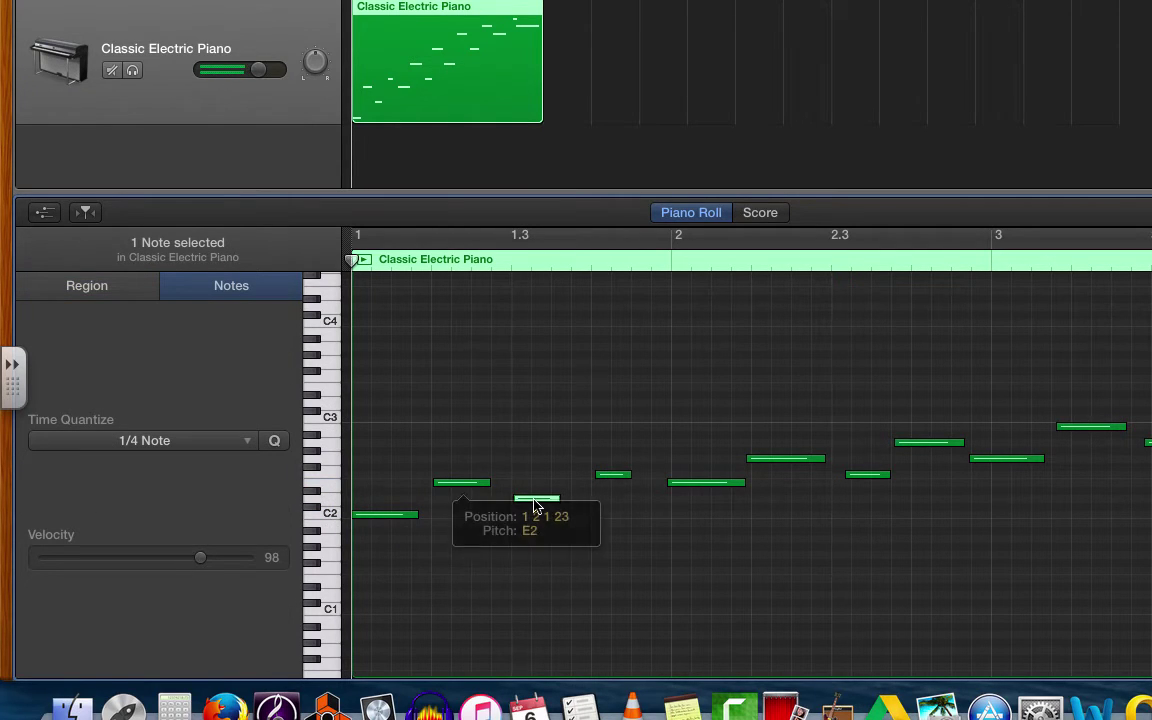
pyautogui.click(614, 475)
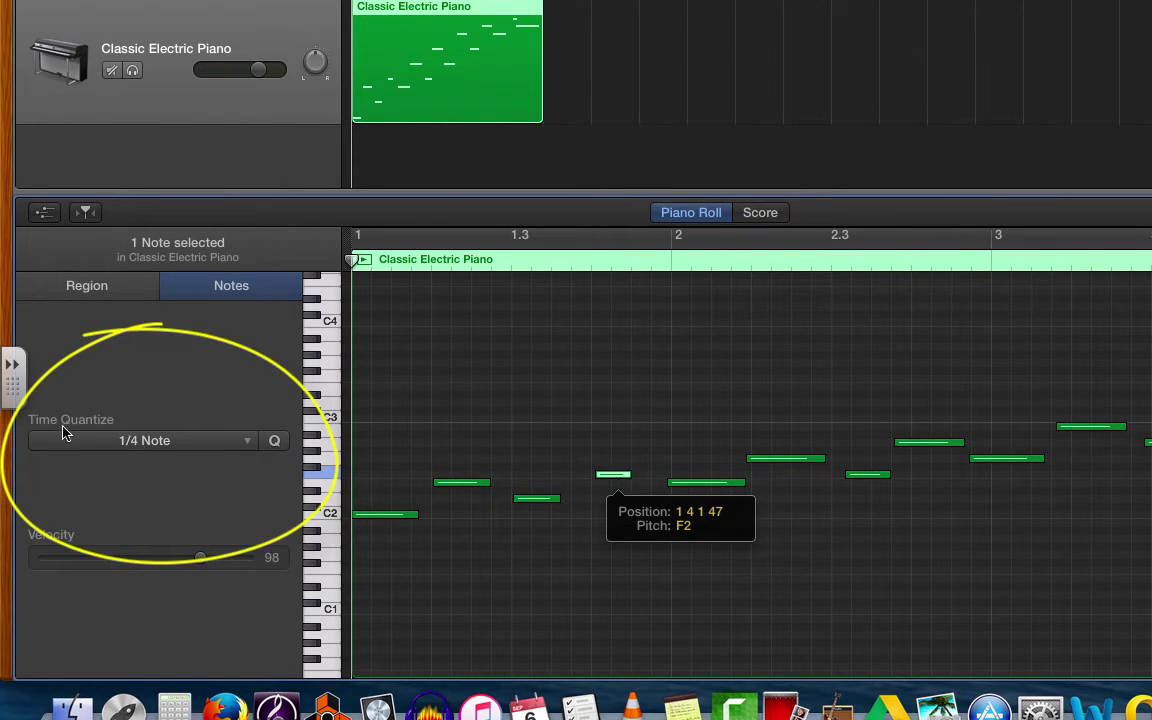
# Set Time Quantize to 1/4 Note and quantize all 15 selected notes.
pyautogui.click(166, 444)
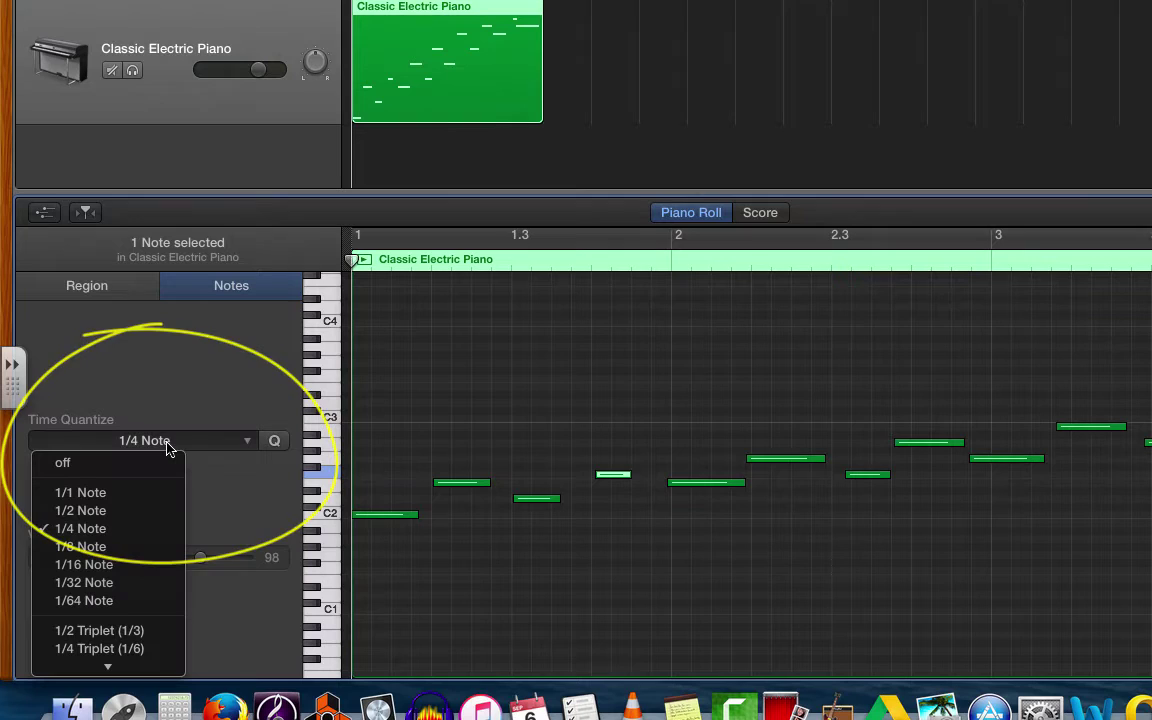
pyautogui.click(125, 530)
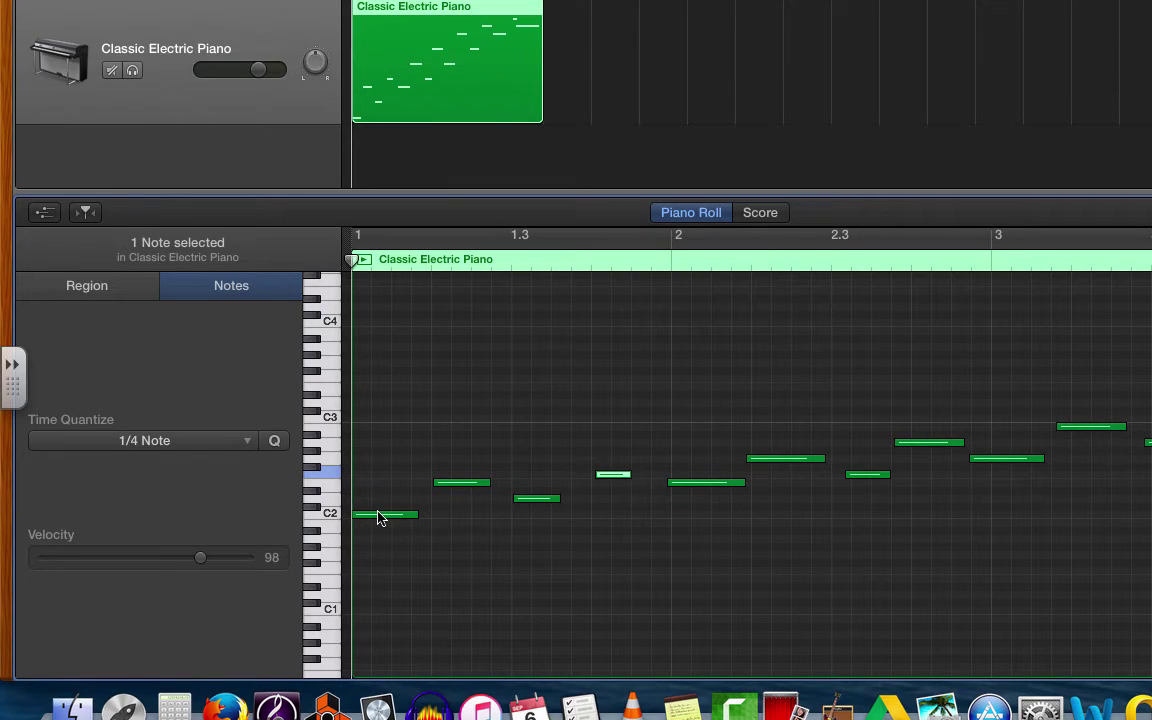
pyautogui.click(466, 484)
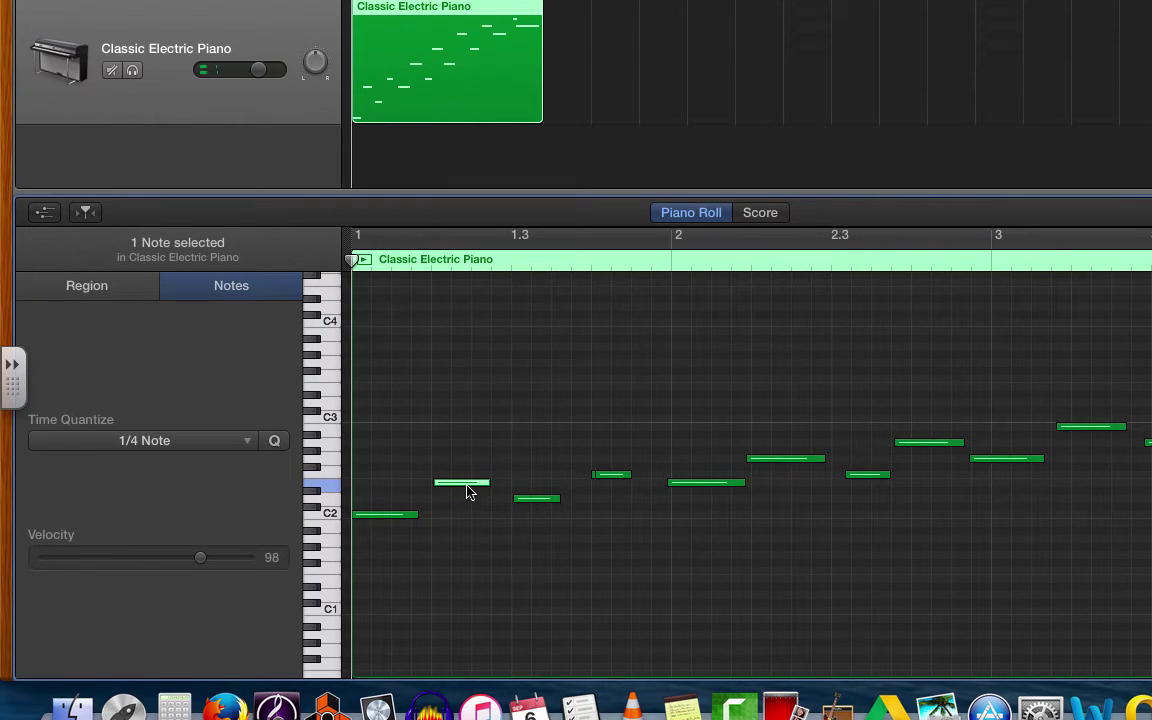
pyautogui.press('super+a')
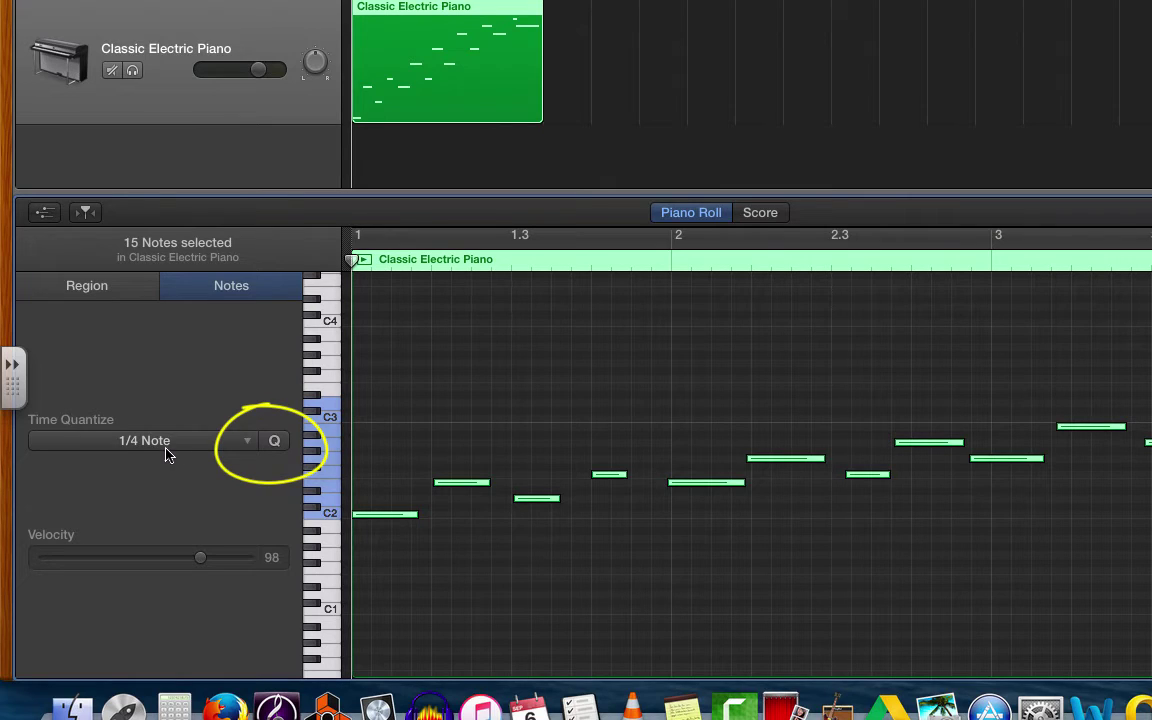
pyautogui.click(276, 444)
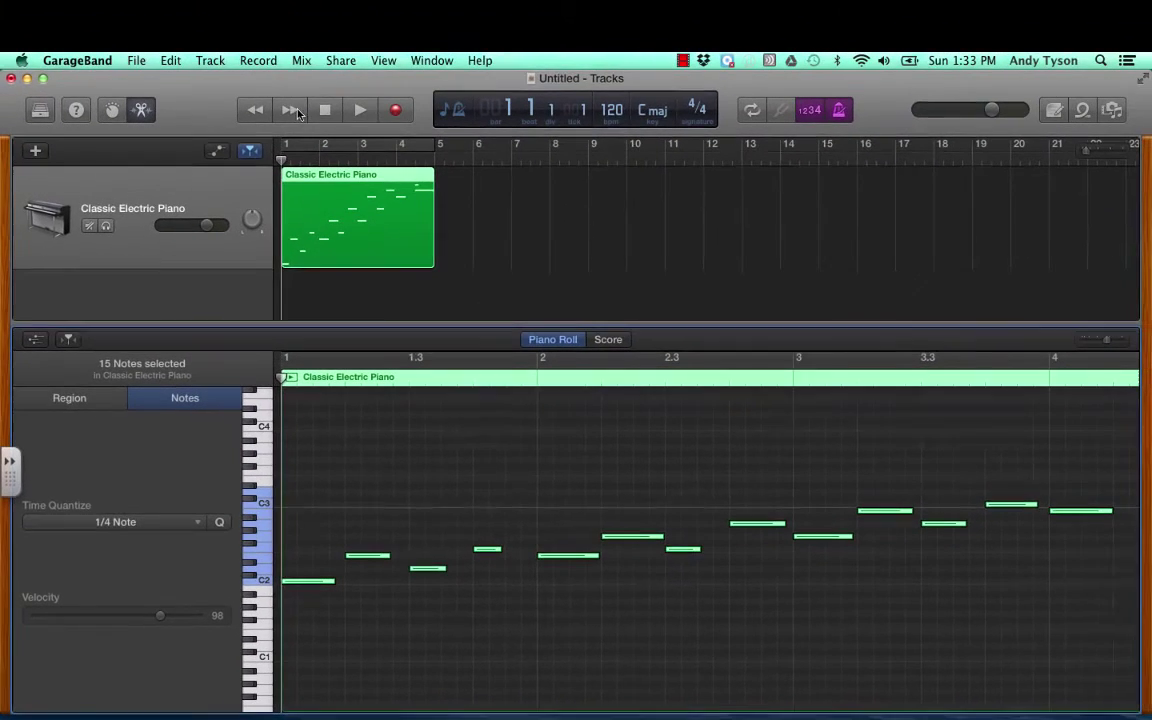
pyautogui.click(360, 110)
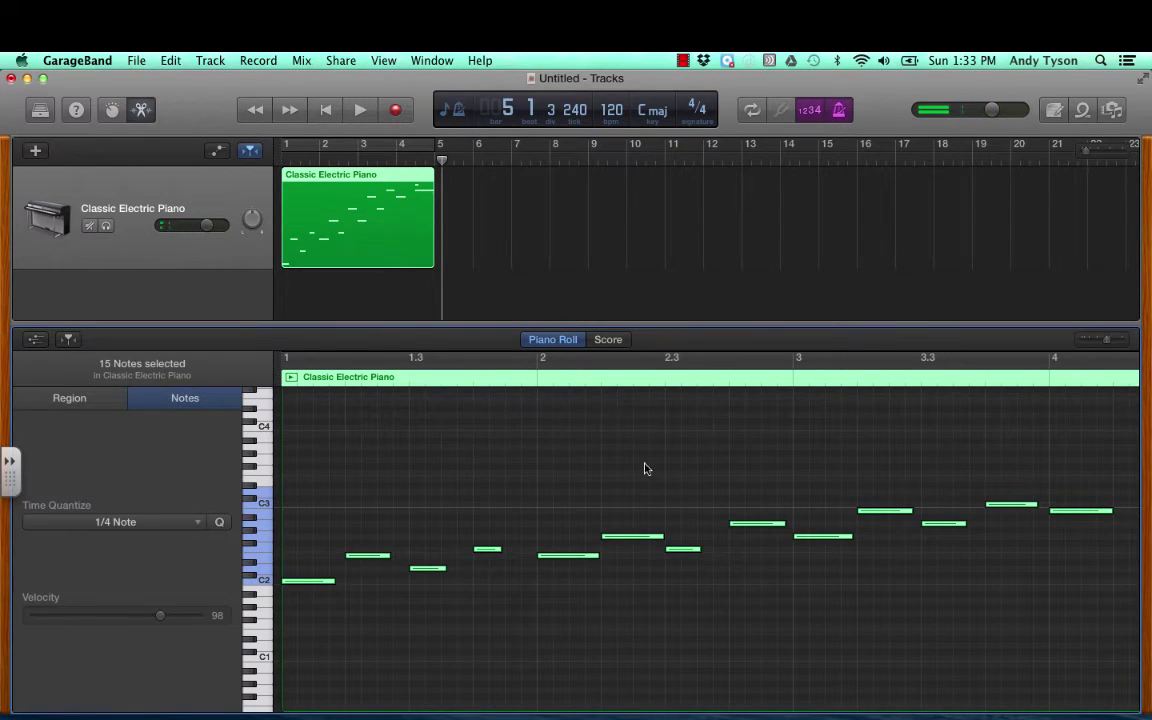
pyautogui.hscroll(3, 687, 491)
pyautogui.hscroll(8, 687, 491)
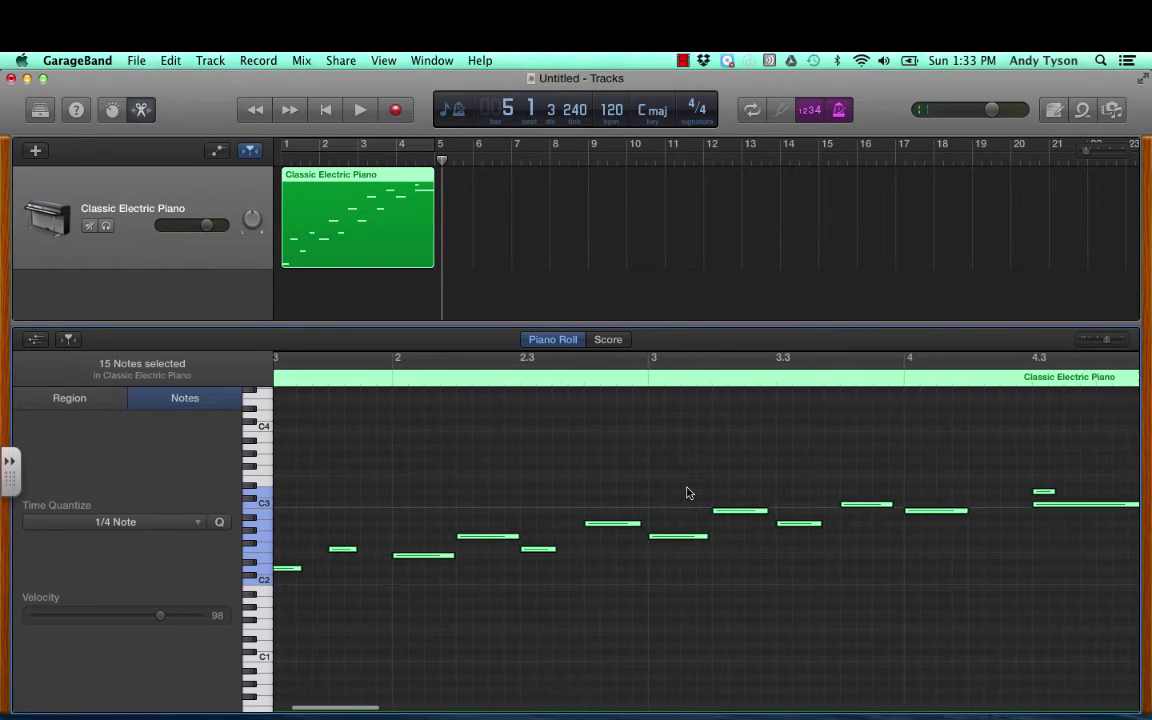
pyautogui.click(826, 494)
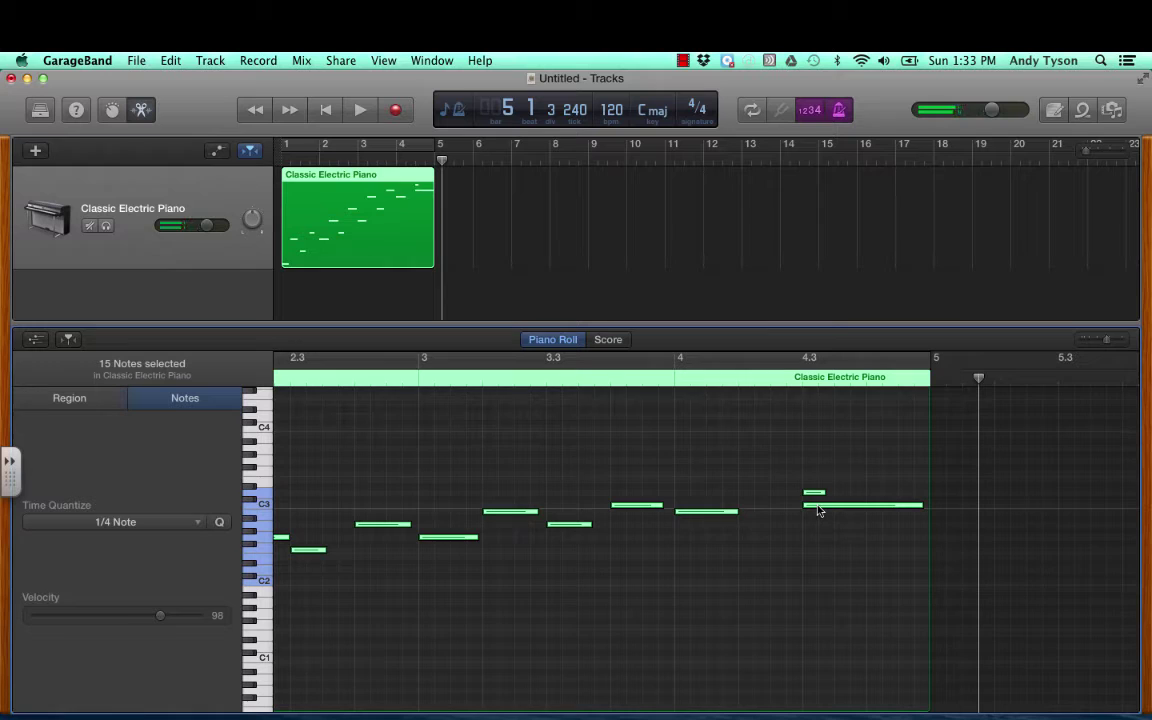
pyautogui.click(524, 375)
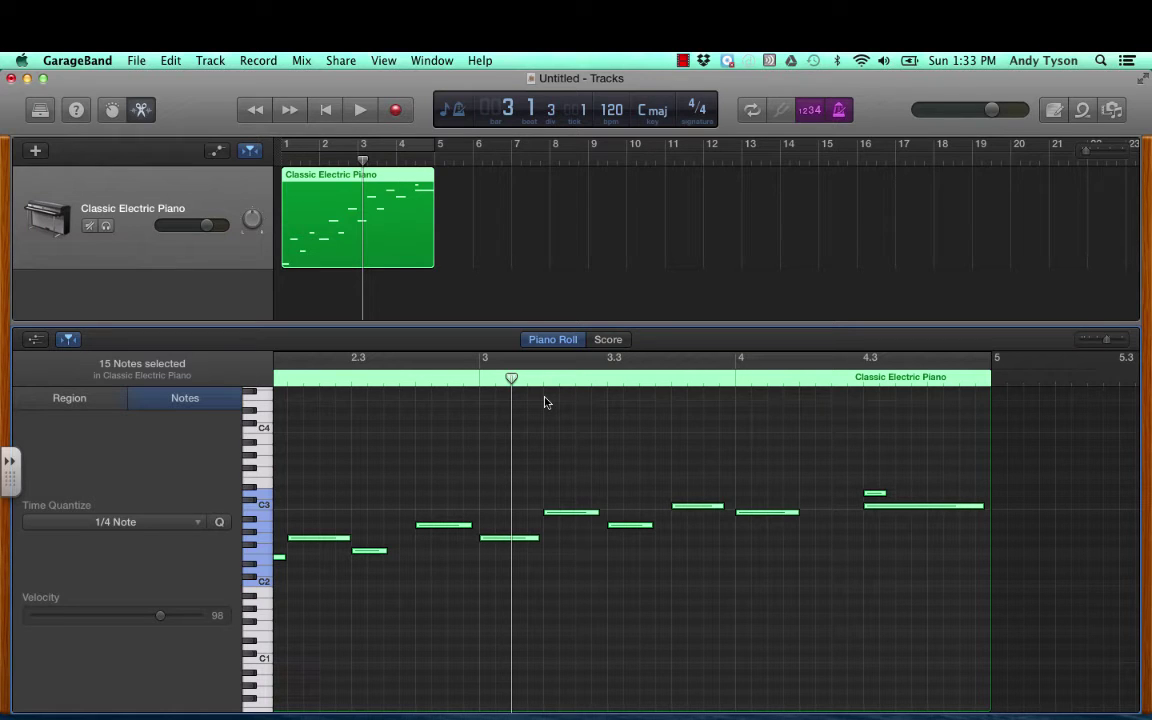
pyautogui.press('space')
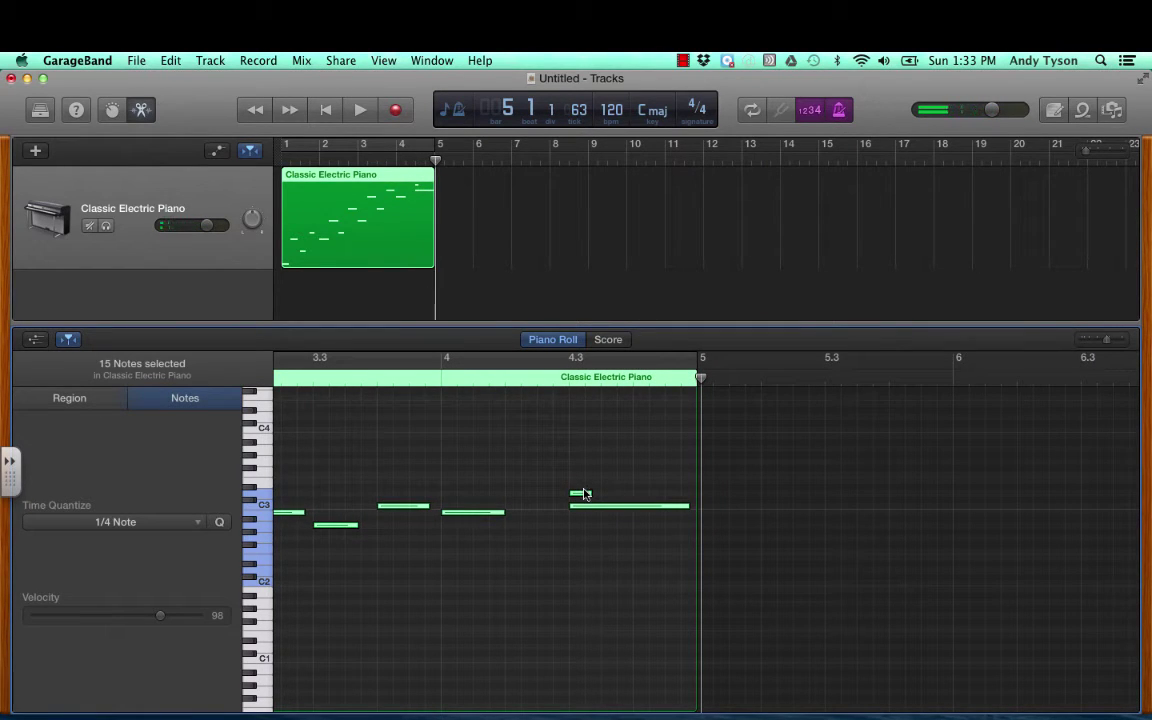
# Drag the short D3 note one beat earlier to 4.2, then play from bar 3.3 to check it.
pyautogui.moveTo(584, 494)
pyautogui.click(547, 573)
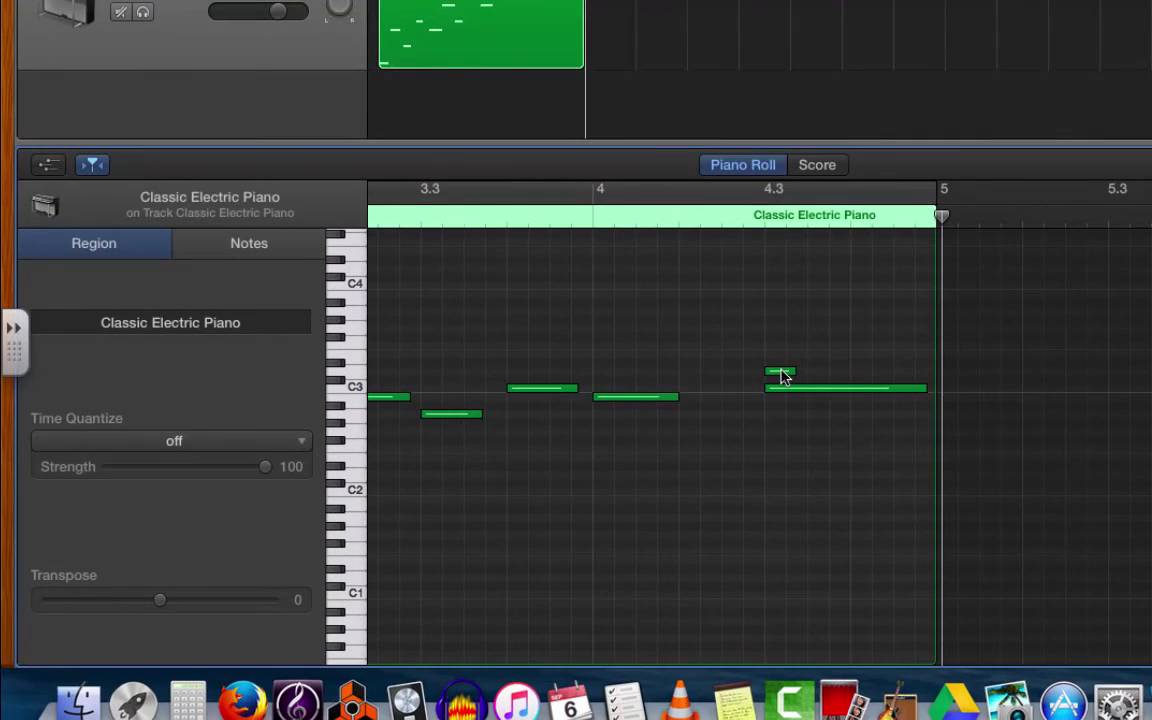
pyautogui.click(582, 494)
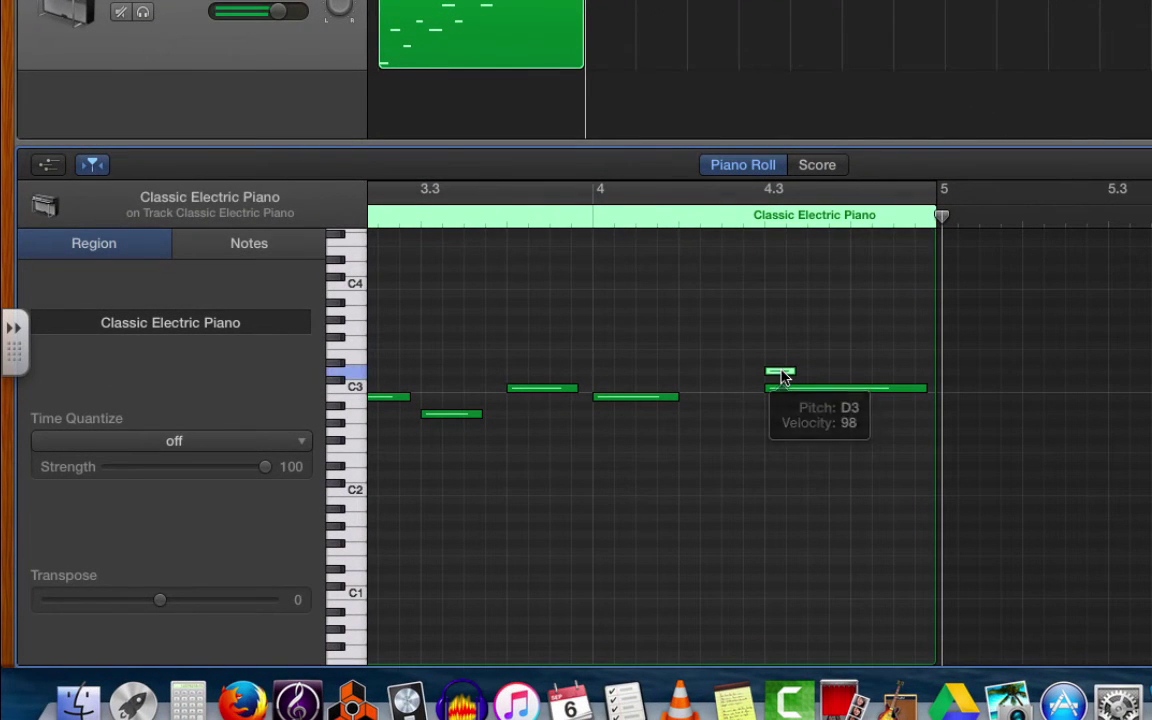
pyautogui.moveTo(782, 375); pyautogui.dragTo(694, 374)
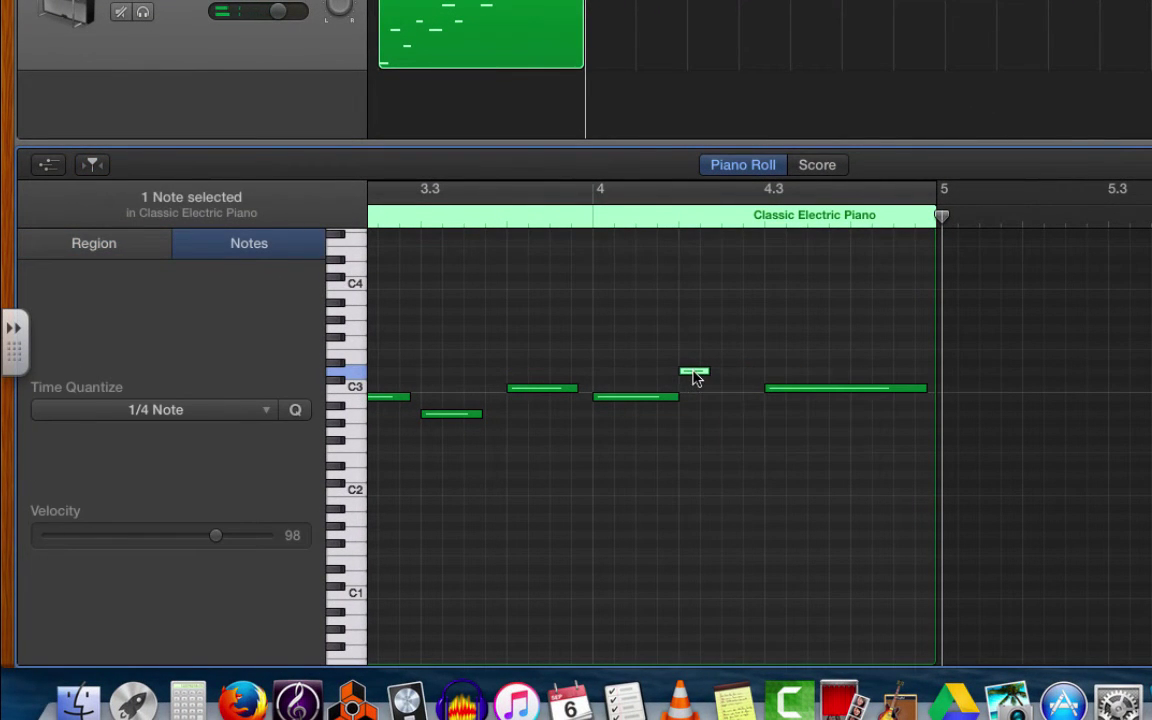
pyautogui.click(419, 217)
pyautogui.press('space')
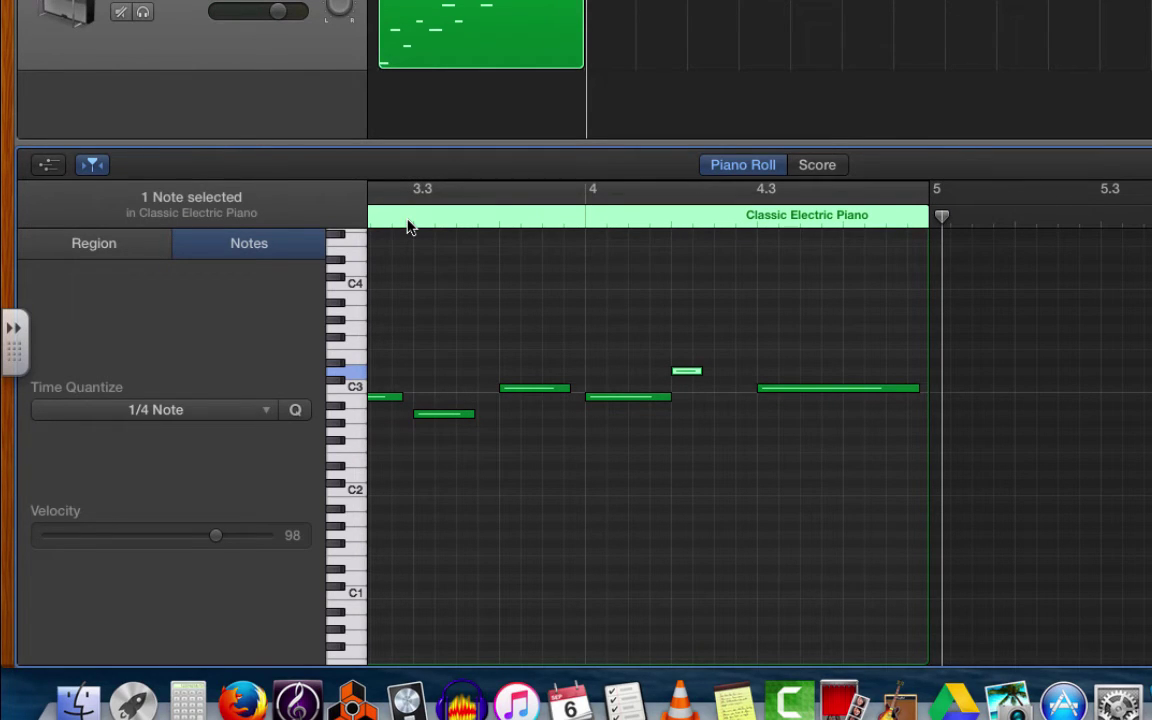
# Extend the C2, E2, beat-2 and 2.3 notes to one quarter note each (Length 0 1 0 0).
pyautogui.hscroll(-4, 452, 262)
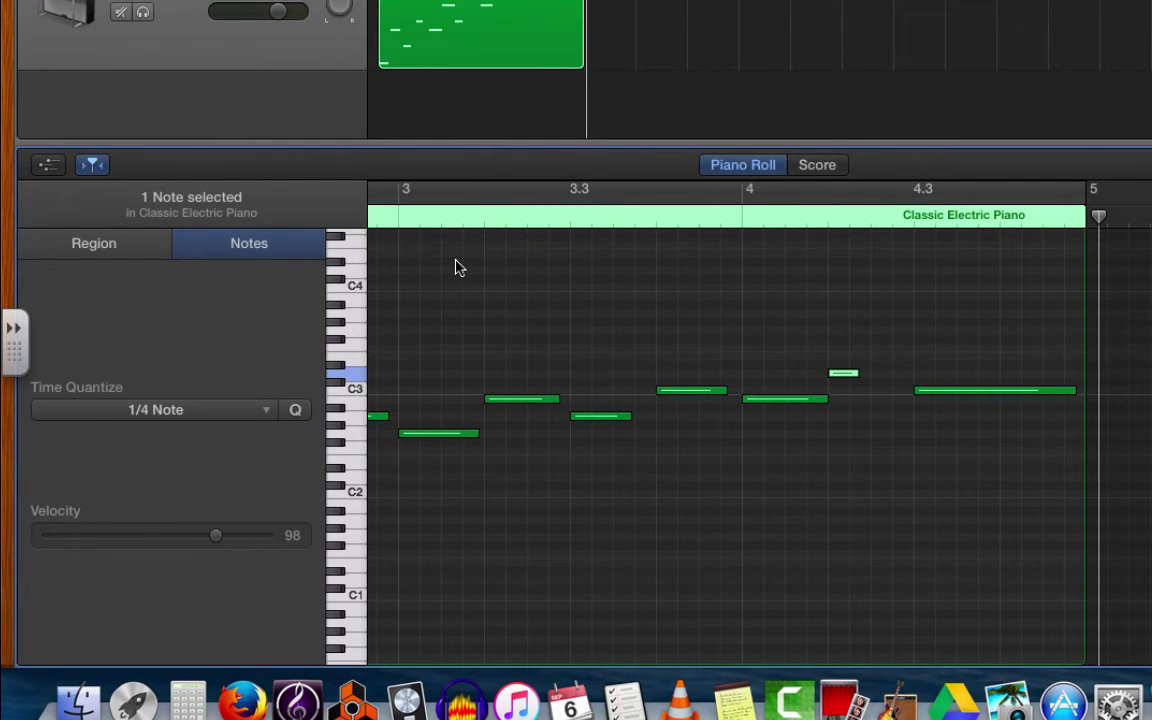
pyautogui.hscroll(-15, 455, 267)
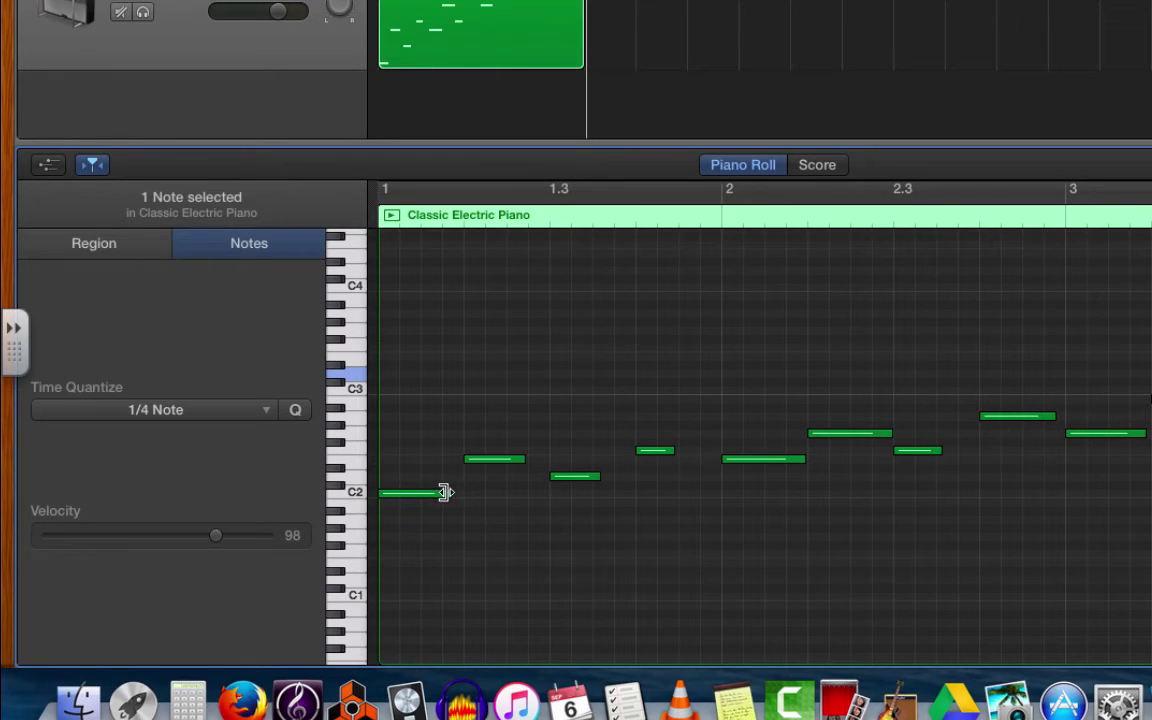
pyautogui.moveTo(445, 492); pyautogui.dragTo(460, 491)
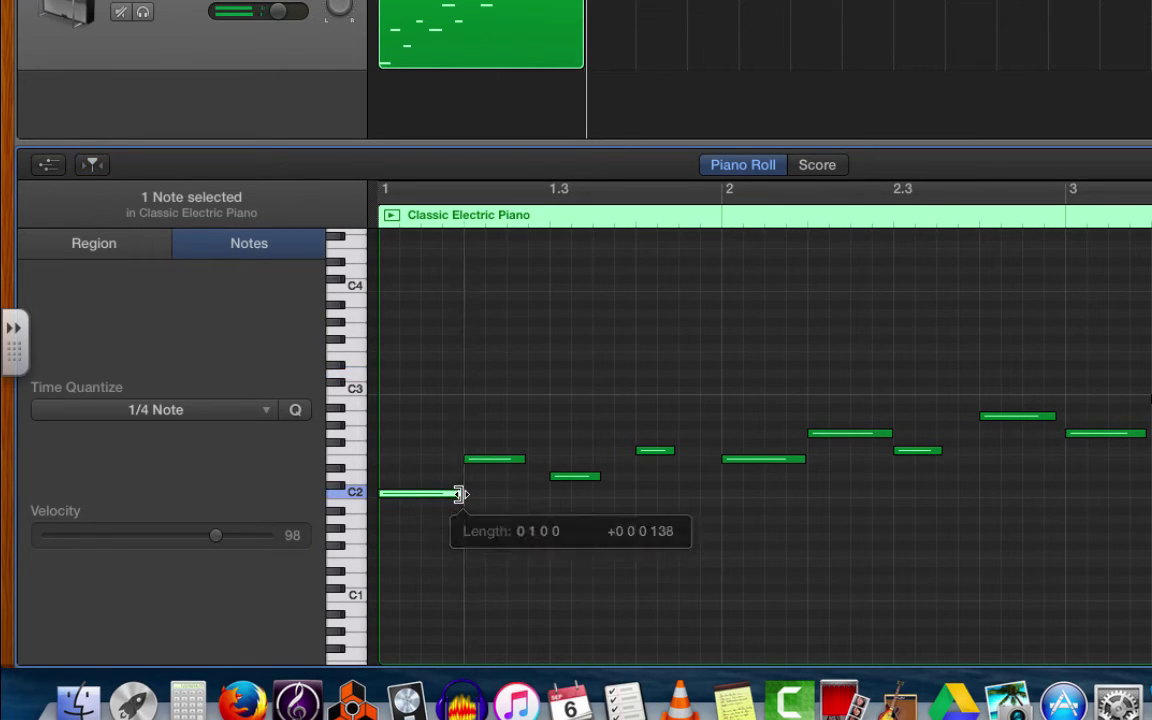
pyautogui.moveTo(508, 472)
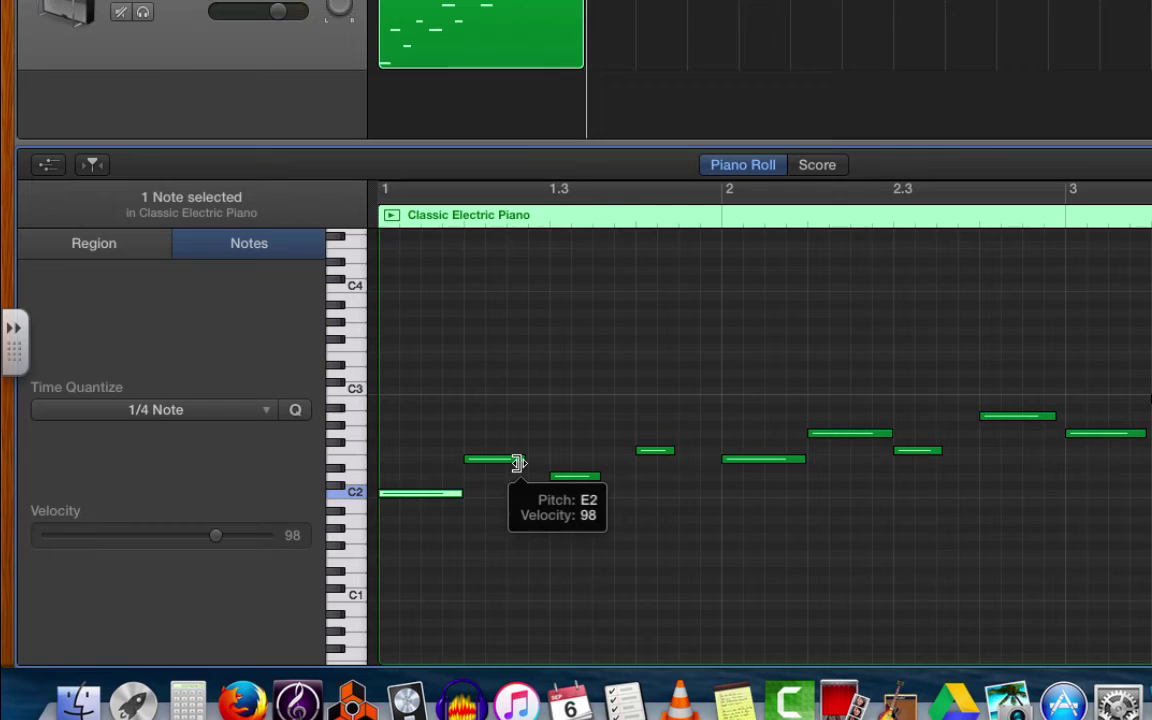
pyautogui.moveTo(518, 462); pyautogui.dragTo(717, 452)
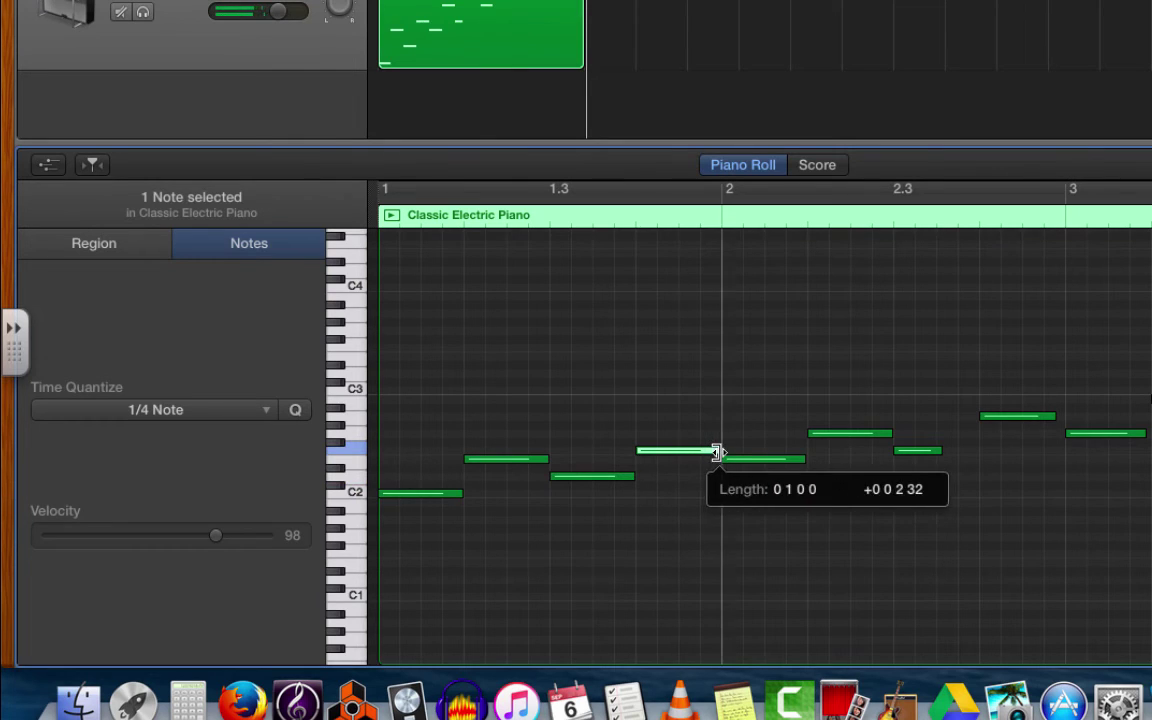
pyautogui.moveTo(797, 462); pyautogui.dragTo(805, 459)
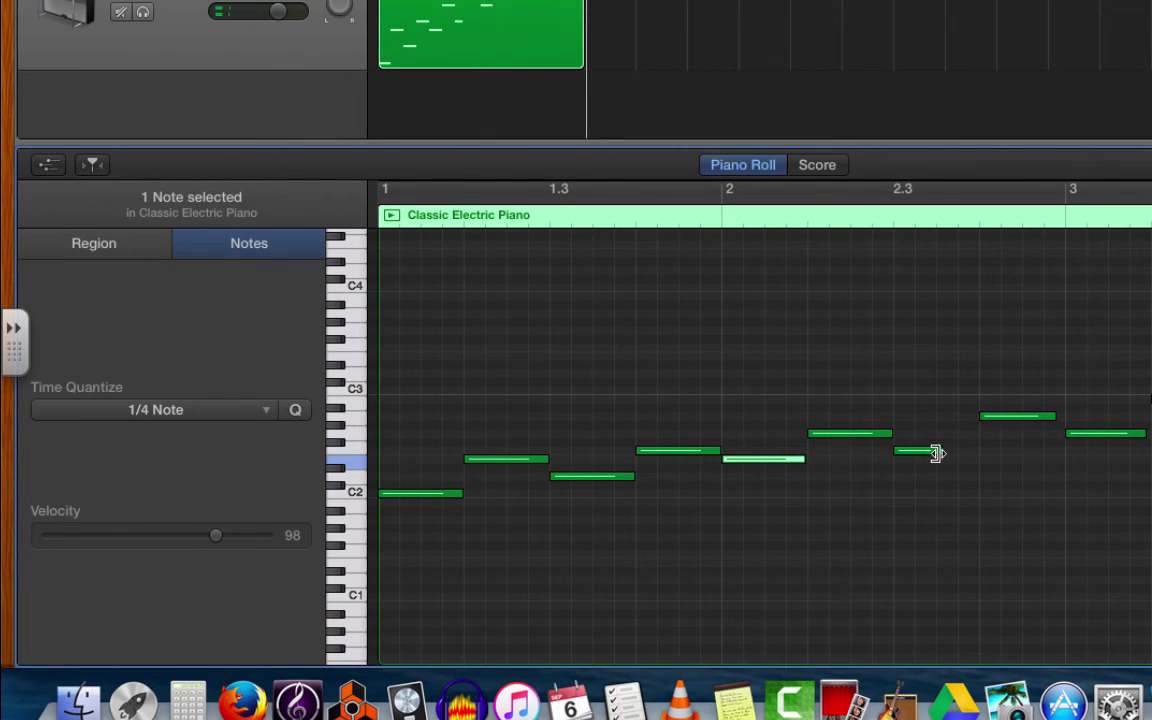
pyautogui.moveTo(933, 453); pyautogui.dragTo(980, 463)
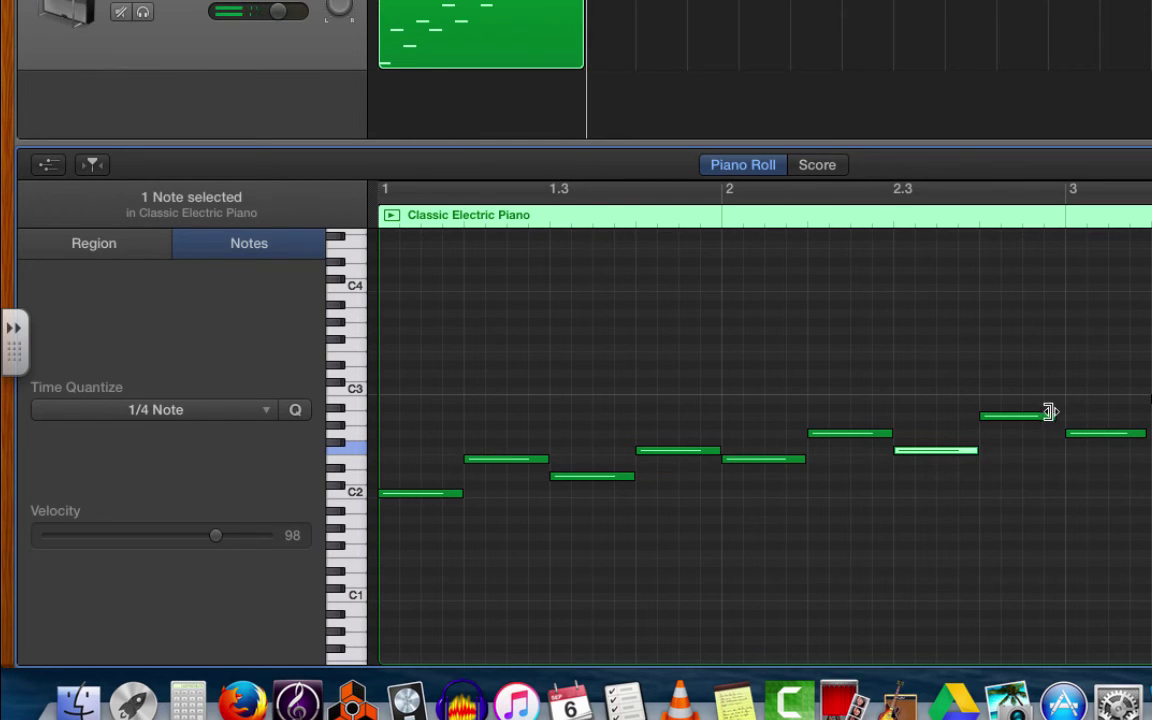
# Resize the remaining notes at beats 3 and 4 to a quarter note each.
pyautogui.moveTo(1047, 417); pyautogui.dragTo(1064, 418)
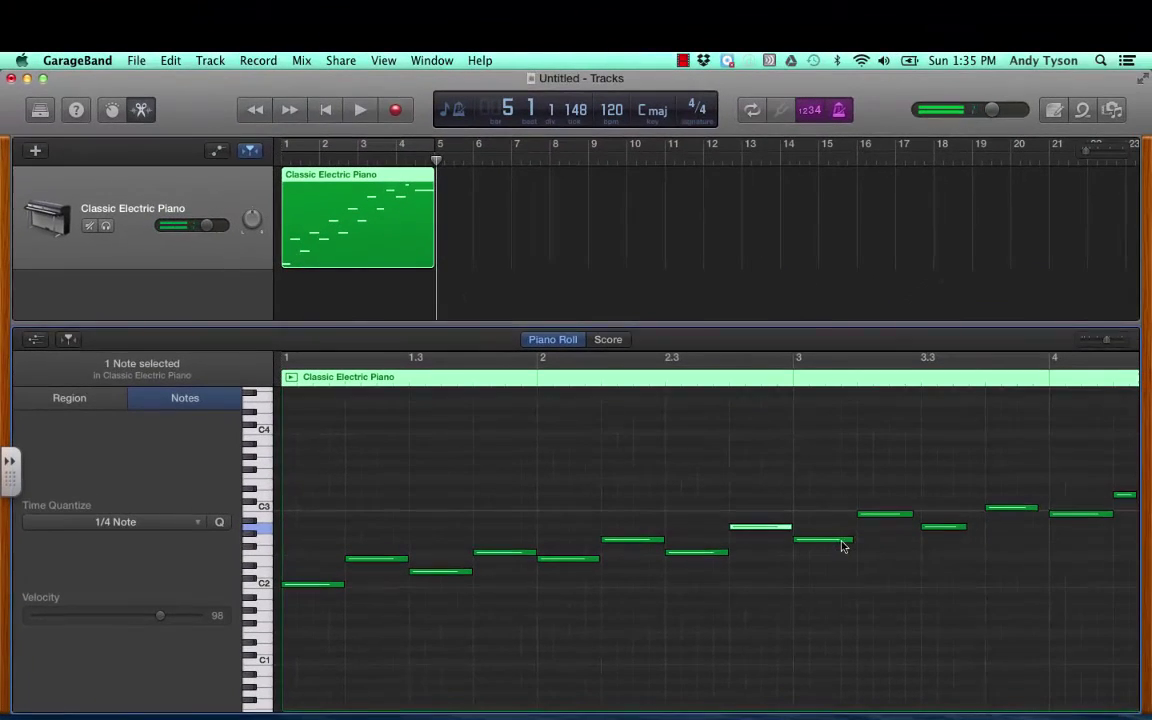
pyautogui.moveTo(846, 541); pyautogui.dragTo(1047, 510)
pyautogui.click(909, 514)
pyautogui.hscroll(5, 1046, 514)
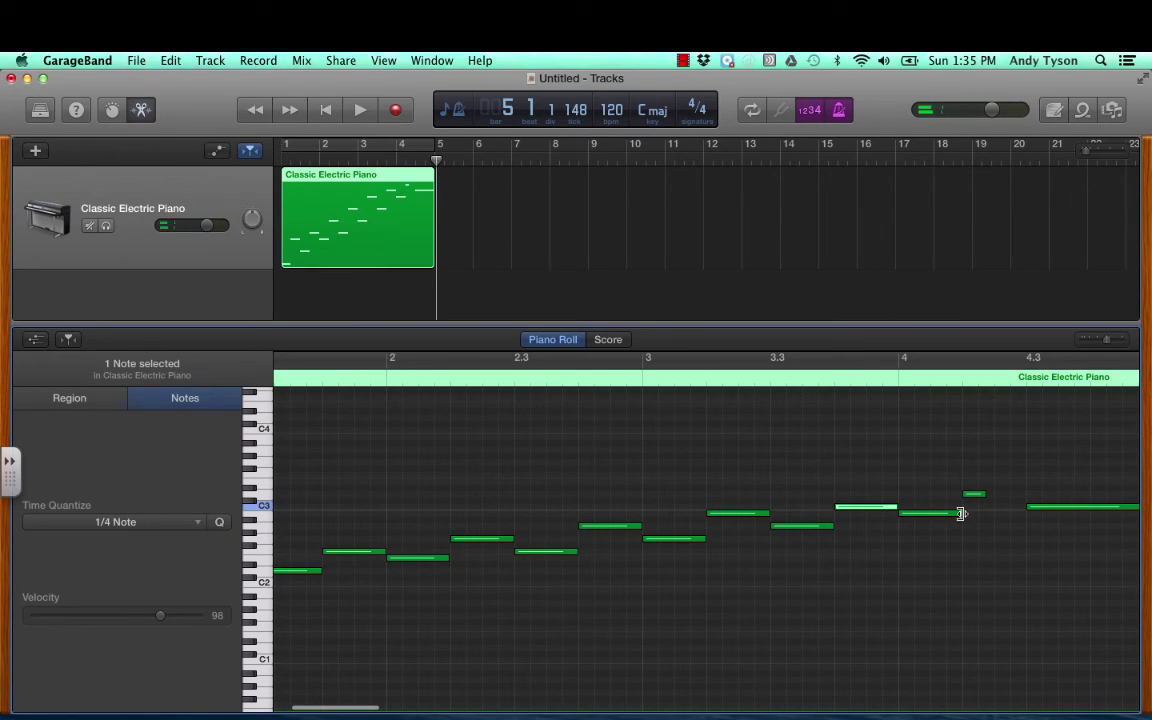
pyautogui.moveTo(961, 514); pyautogui.dragTo(997, 512)
pyautogui.hscroll(4, 1030, 505)
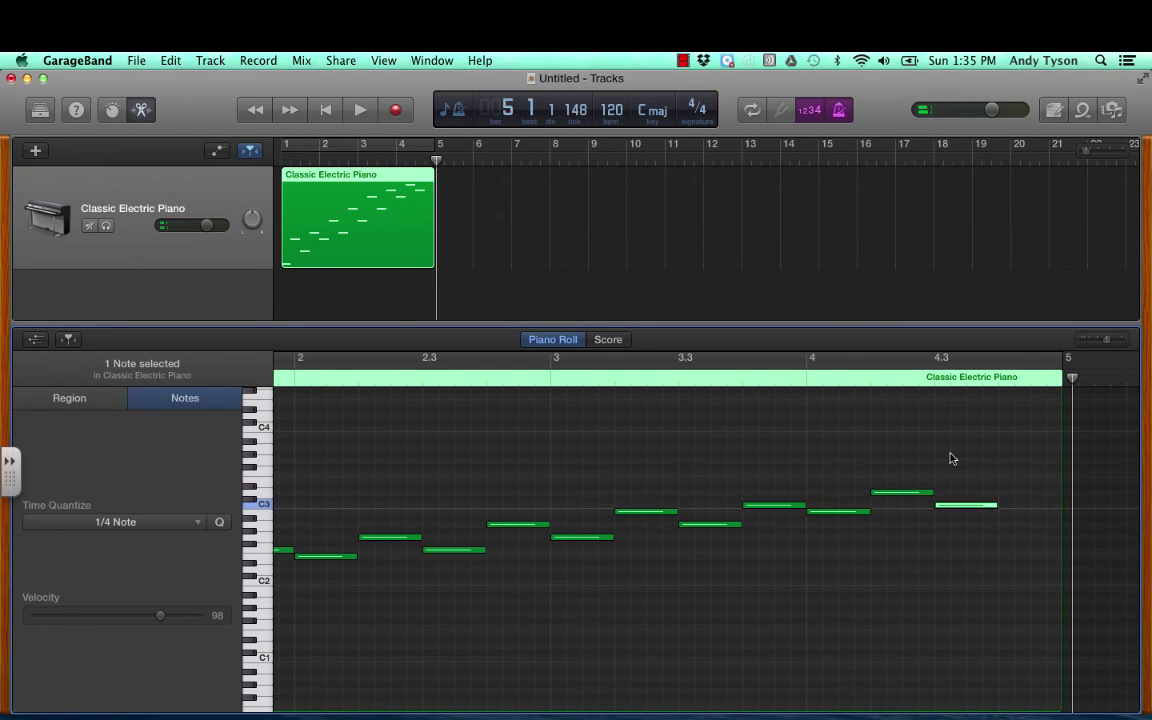
pyautogui.click(322, 108)
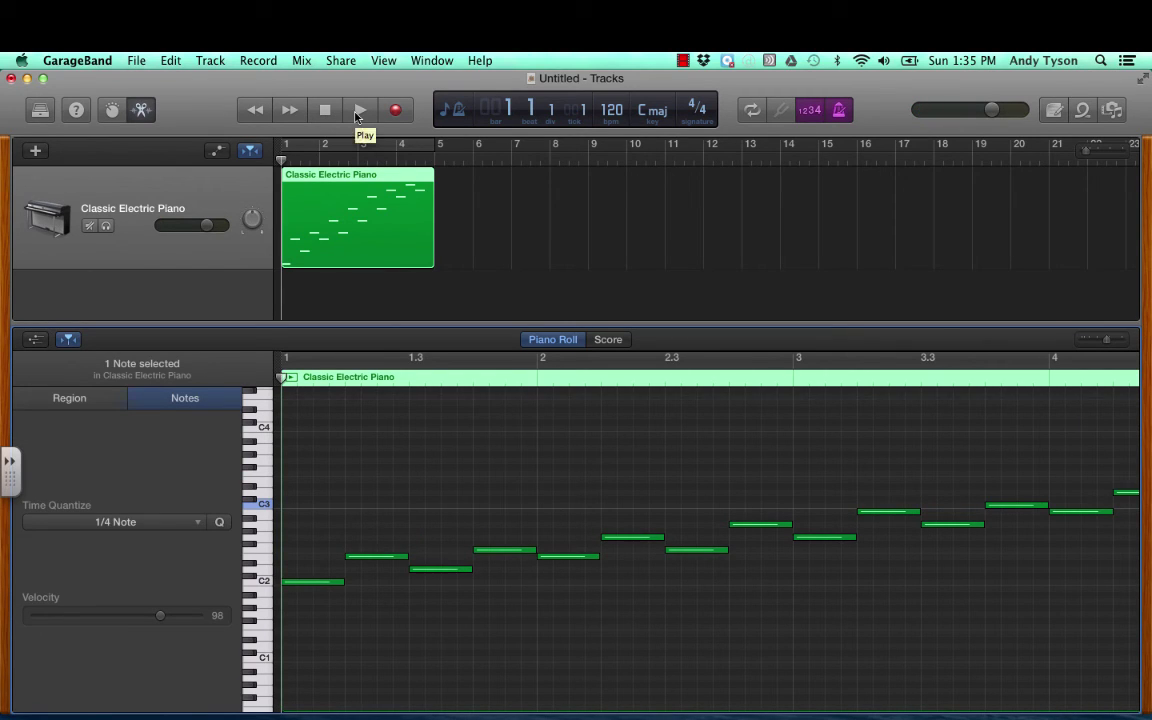
pyautogui.click(360, 112)
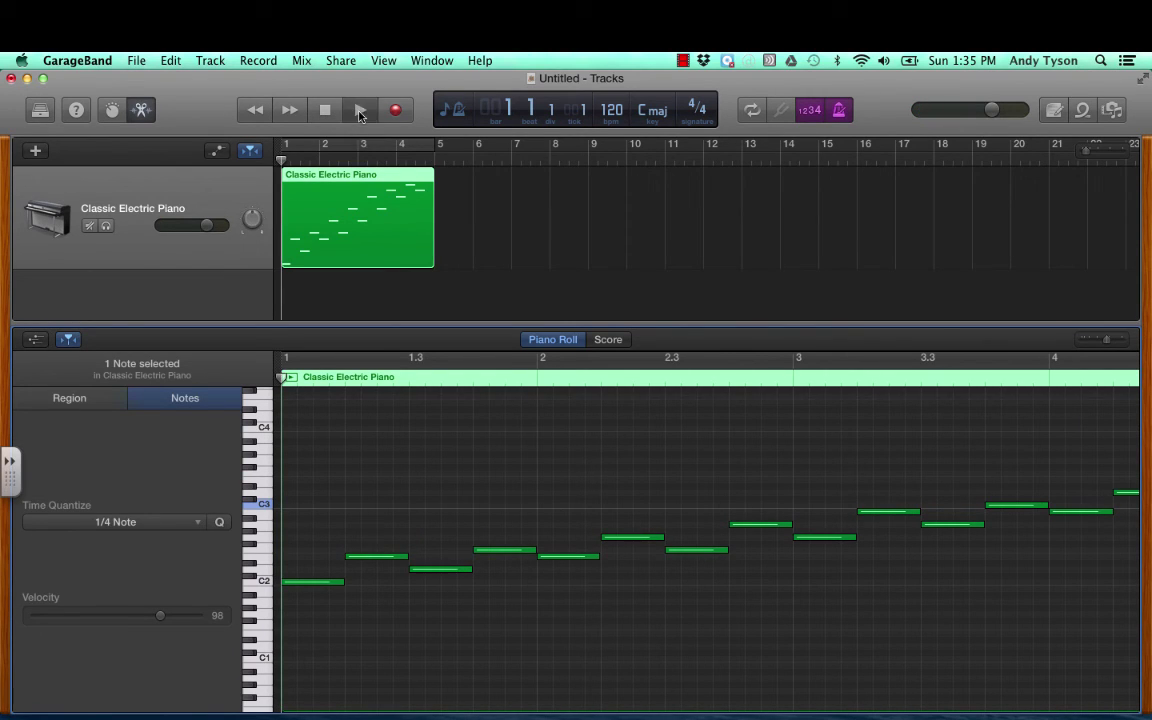